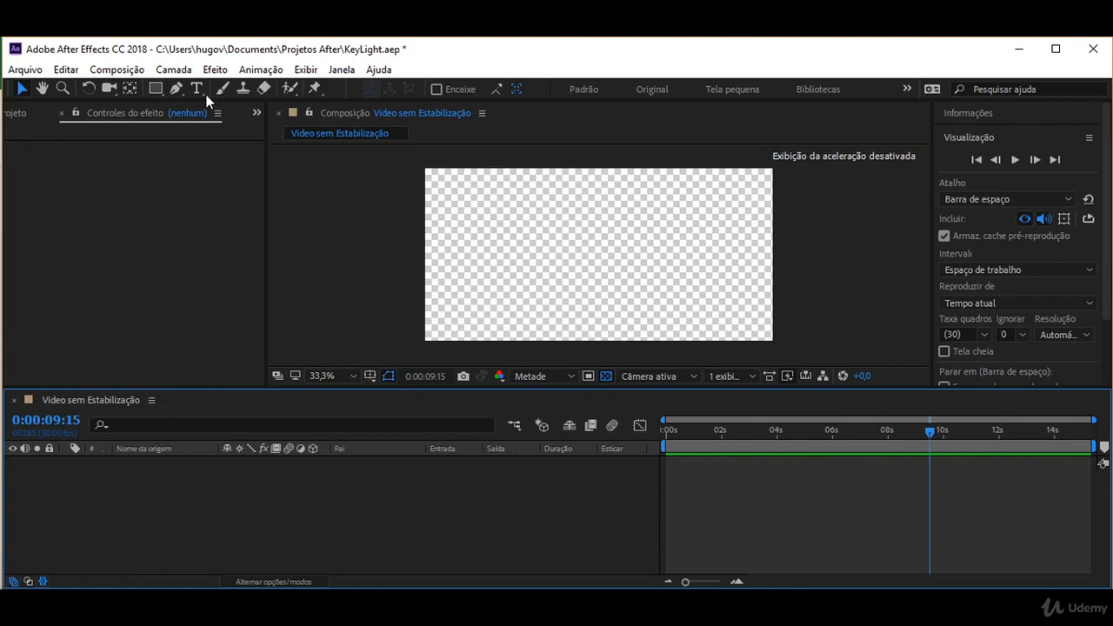
Select the Horizontal Type tool in the toolbar.
{"action": "left_click", "coordinate": [200, 89]}
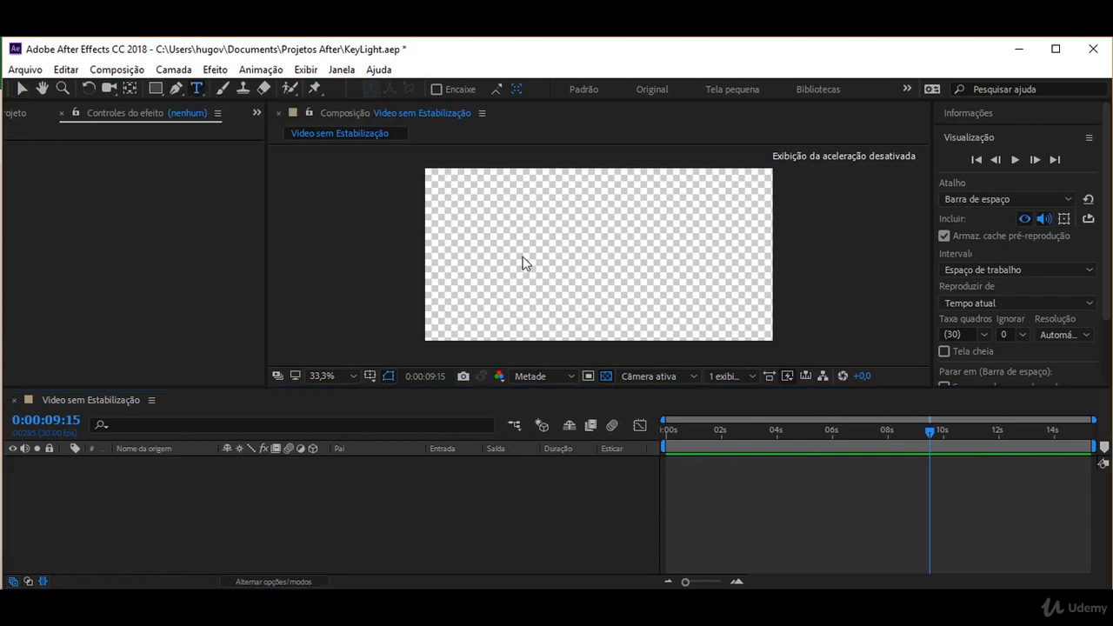
Create a text layer on the canvas holding a person's full name and commit it.
{"action": "left_click", "coordinate": [522, 306]}
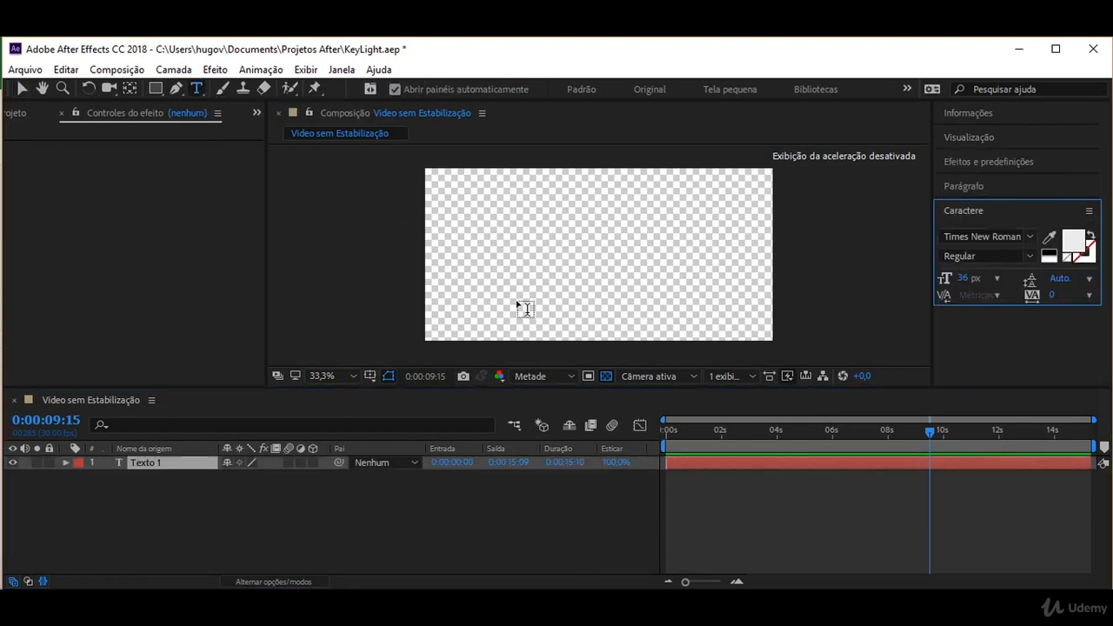
{"action": "left_click", "coordinate": [502, 246]}
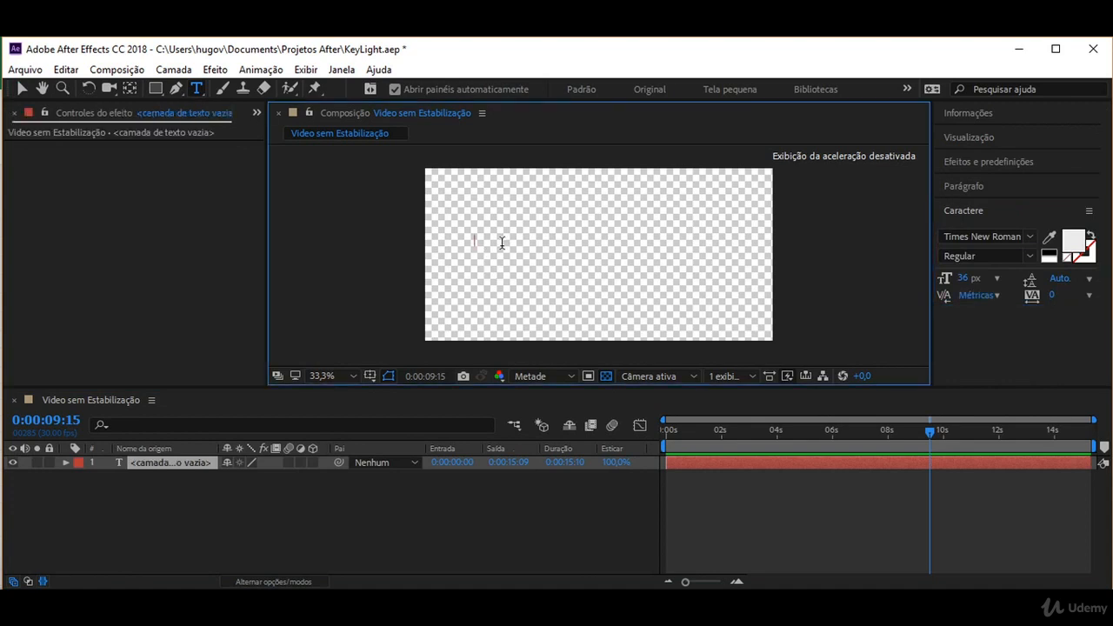
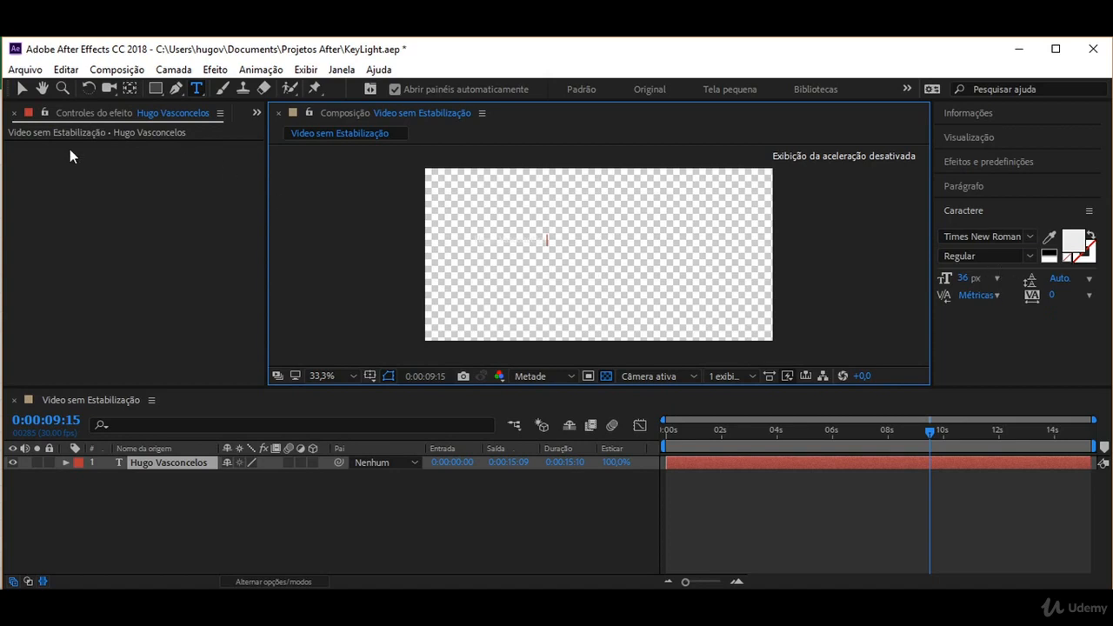
{"action": "left_click", "coordinate": [23, 90]}
{"action": "left_click", "coordinate": [1050, 262]}
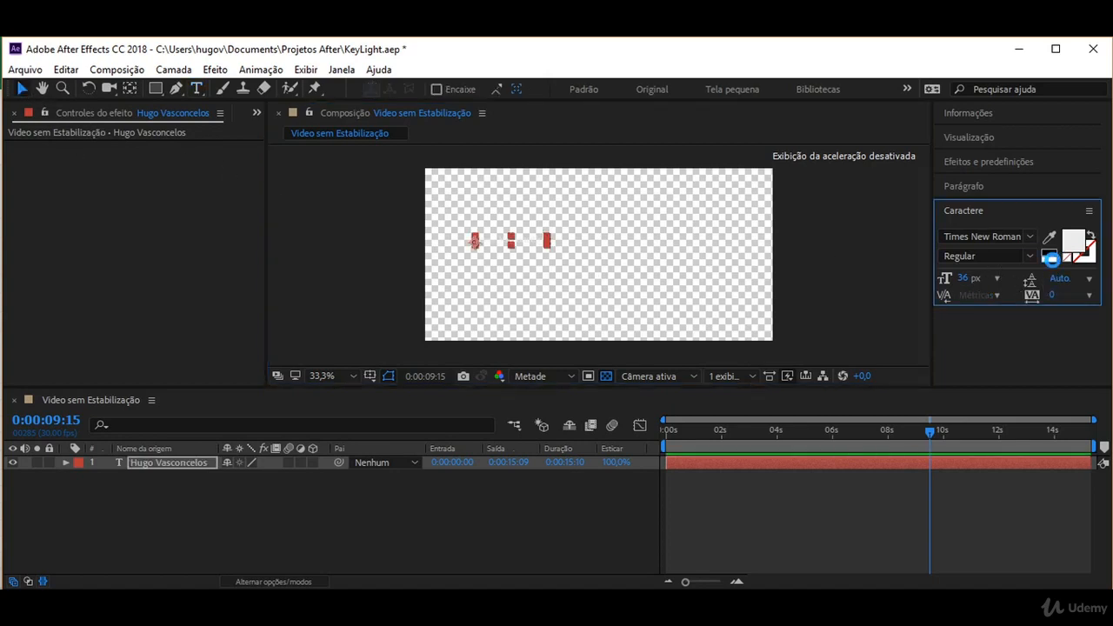
Color the name text dark red 640A0A and enlarge it to 121 px.
{"action": "left_click", "coordinate": [1075, 241]}
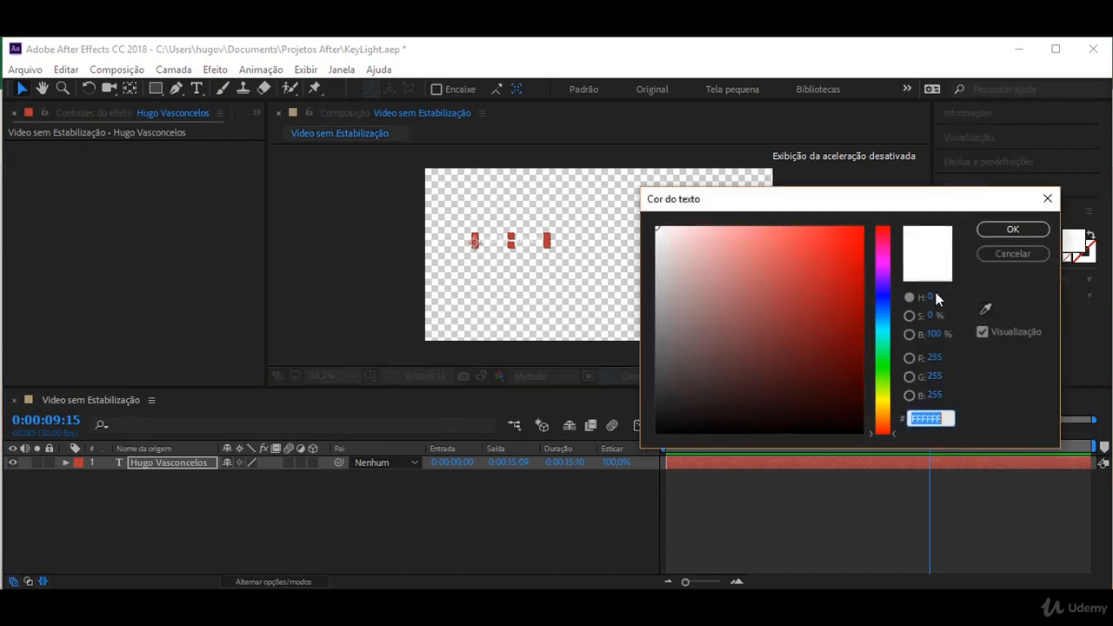
{"action": "left_click", "coordinate": [843, 357]}
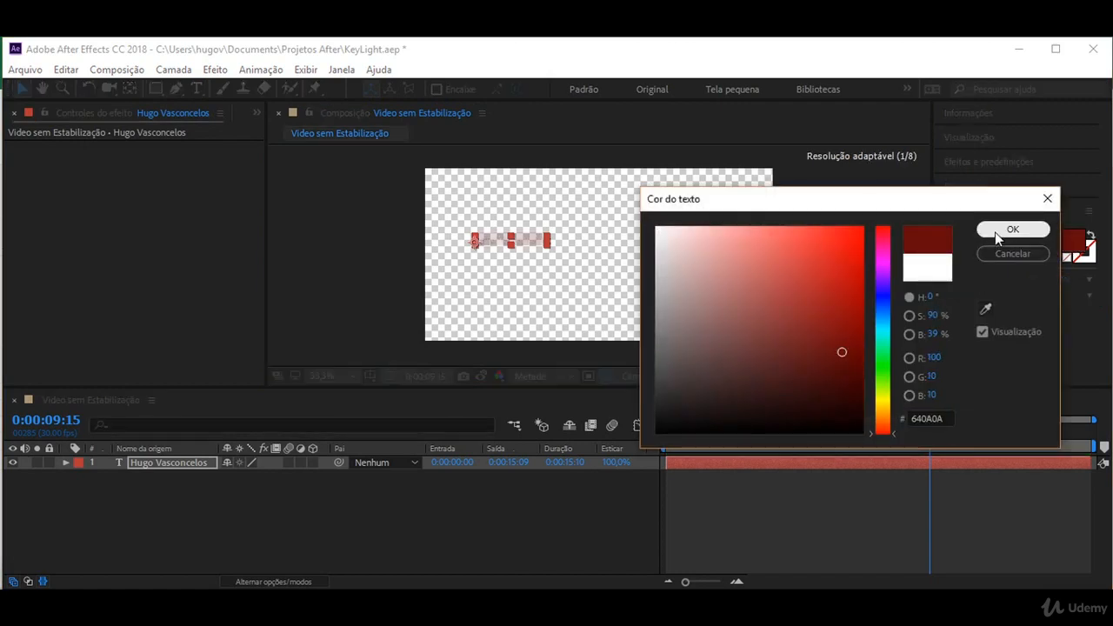
{"action": "left_click", "coordinate": [995, 232]}
{"action": "left_click_drag", "start_coordinate": [966, 278], "coordinate": [1038, 280]}
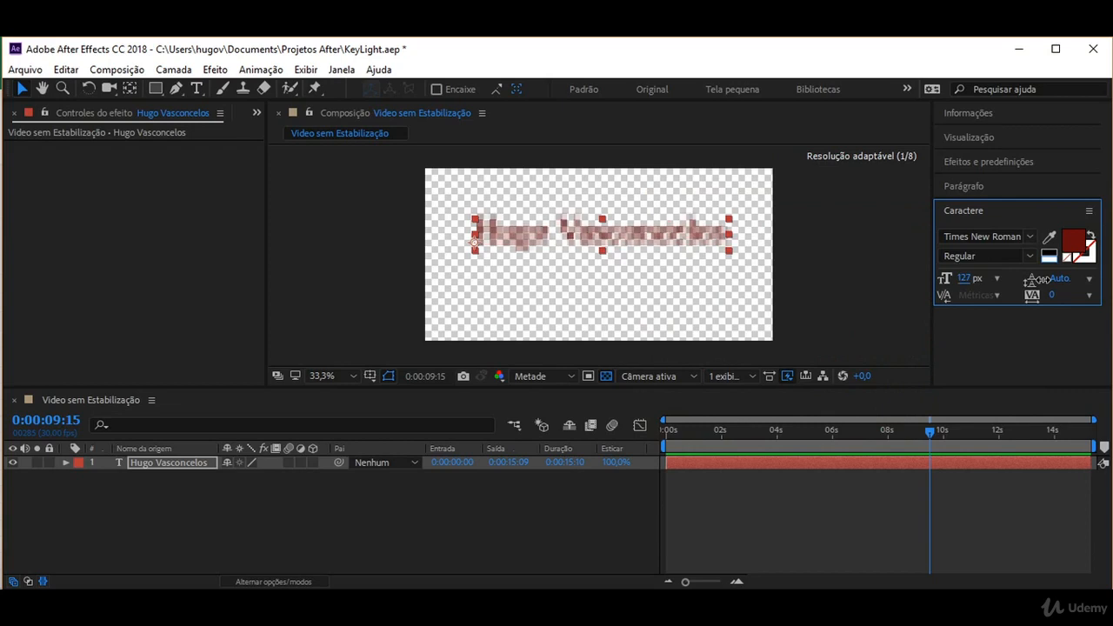
Switch the name to TS Block Bold at 63 px and nudge it slightly up and right.
{"action": "left_click", "coordinate": [1003, 236]}
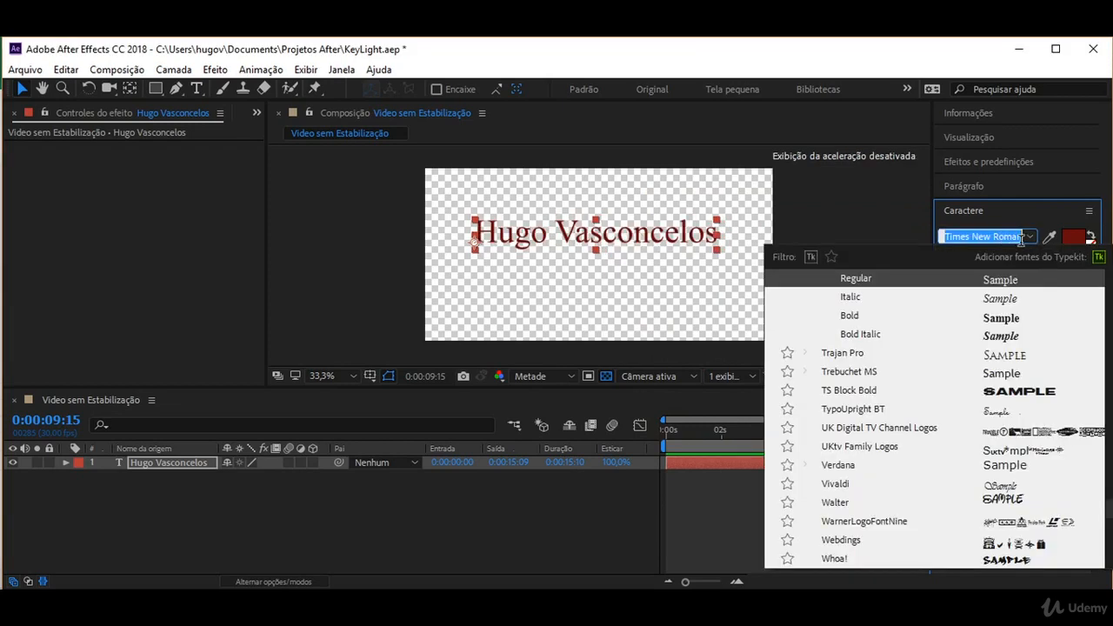
{"action": "left_click", "coordinate": [1003, 391]}
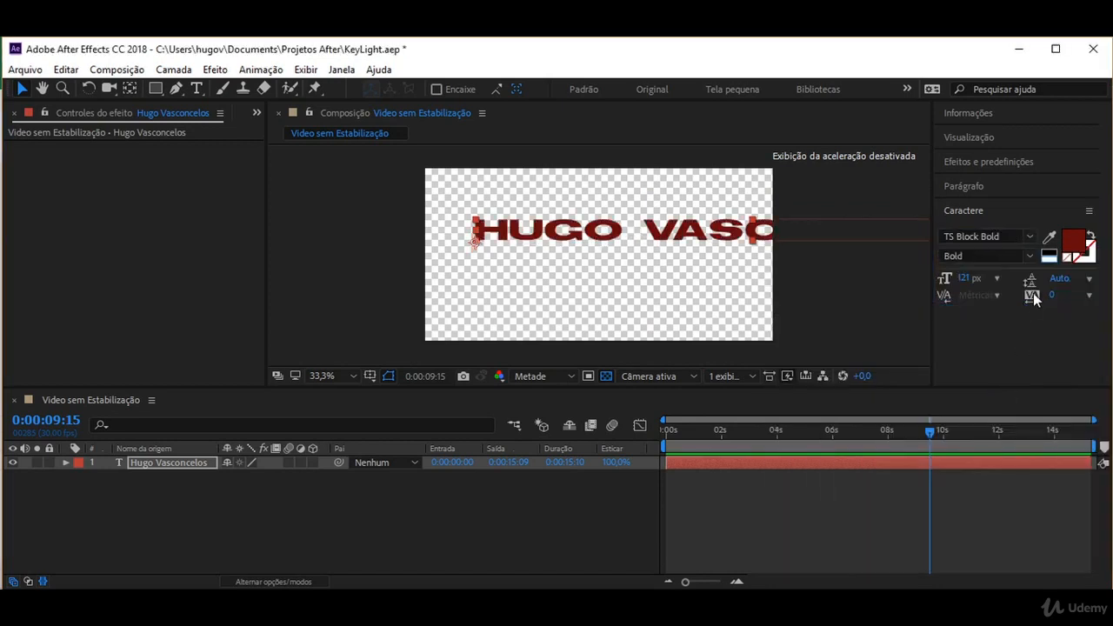
{"action": "left_click_drag", "start_coordinate": [964, 278], "coordinate": [905, 276]}
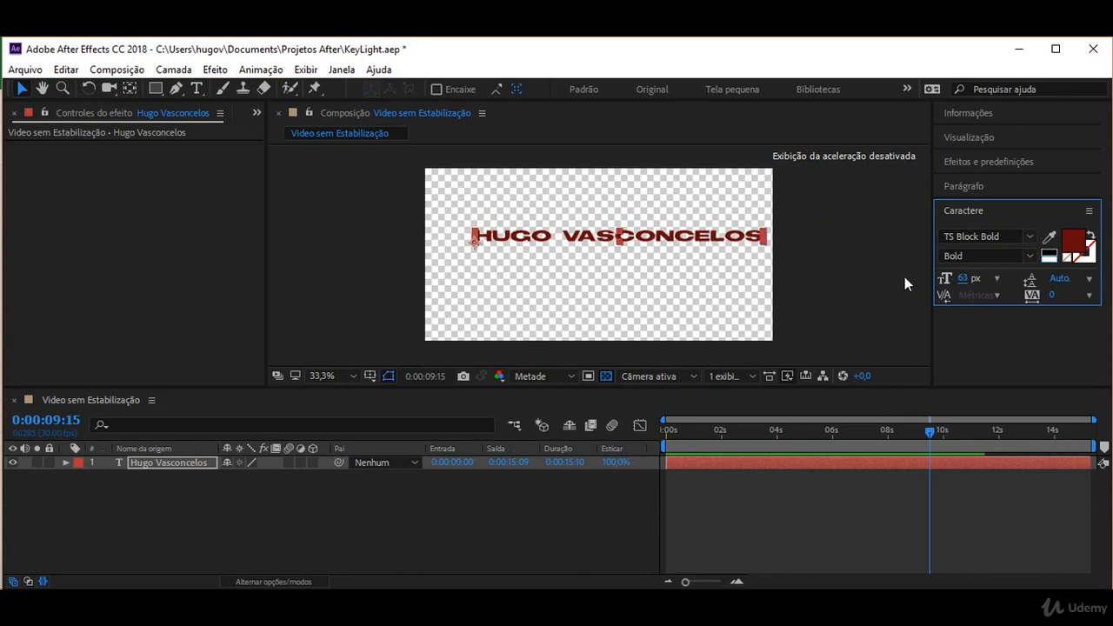
{"action": "left_click", "coordinate": [635, 257]}
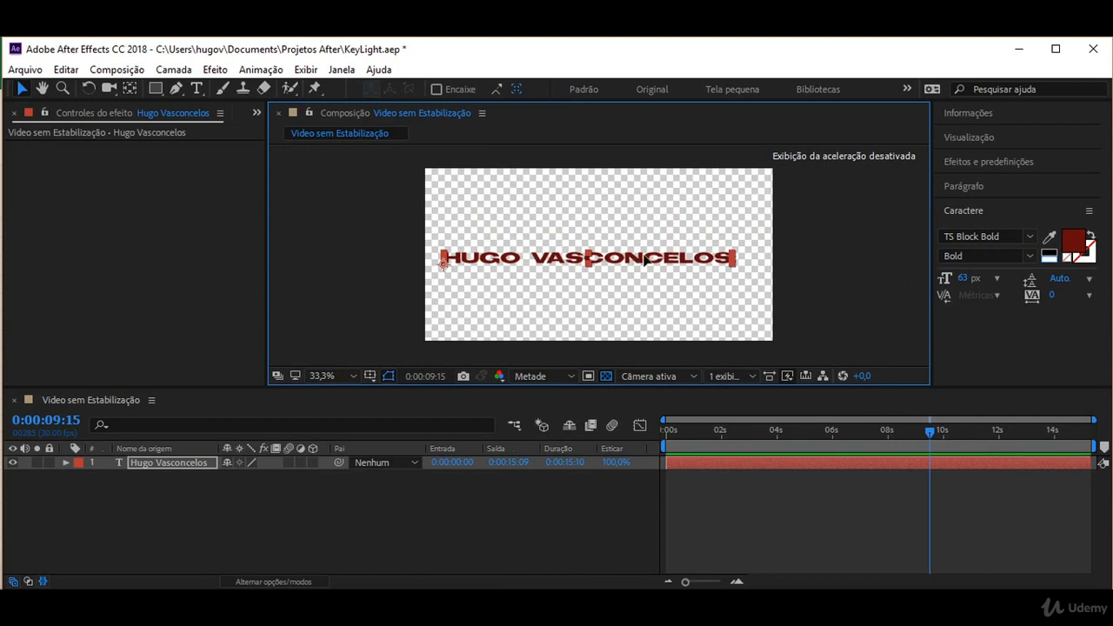
{"action": "left_click_drag", "start_coordinate": [644, 257], "coordinate": [652, 250]}
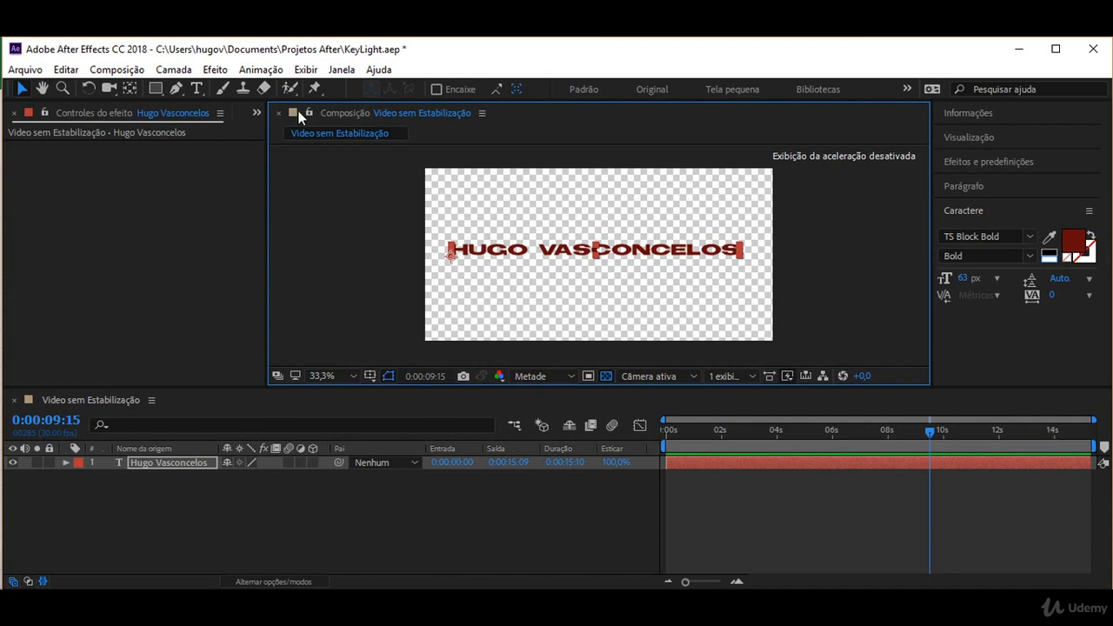
{"action": "left_click", "coordinate": [217, 72]}
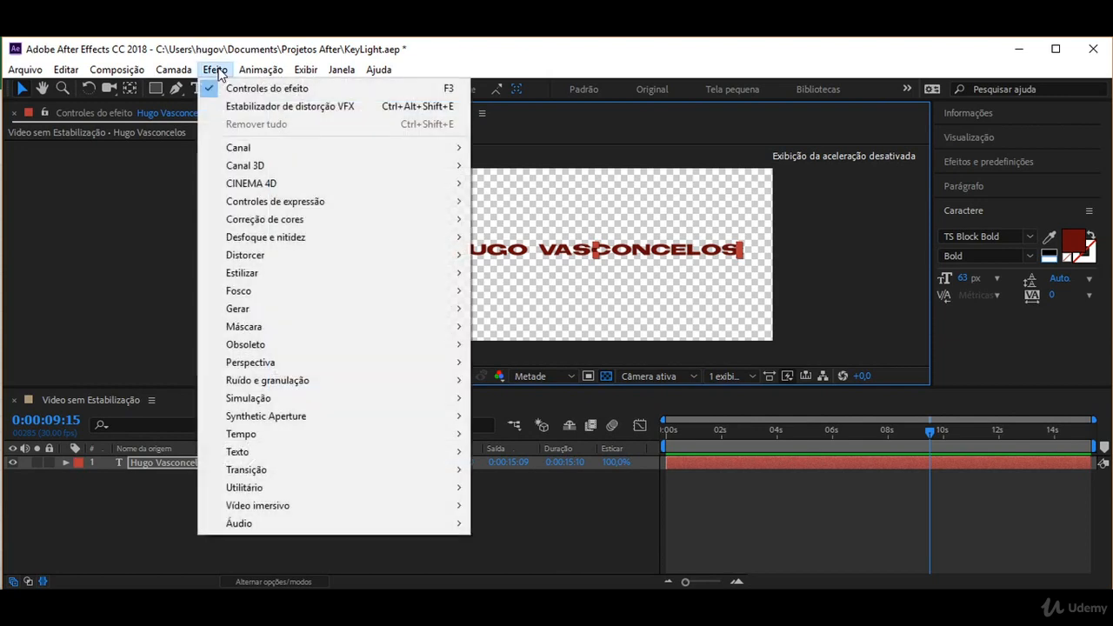
{"action": "mouse_move", "coordinate": [277, 399]}
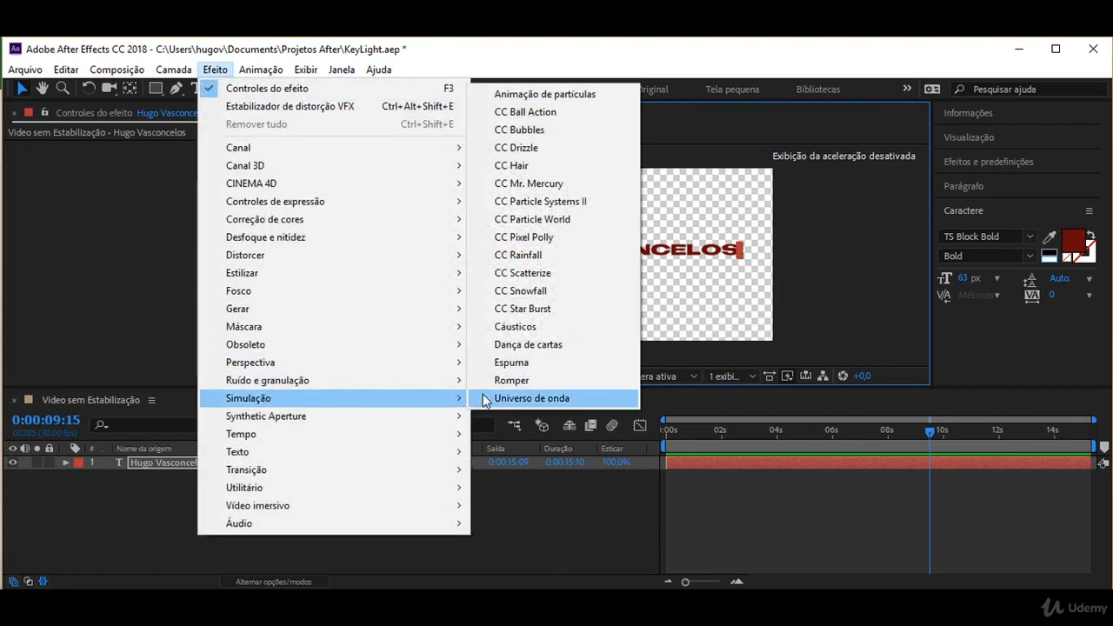
{"action": "left_click", "coordinate": [545, 278]}
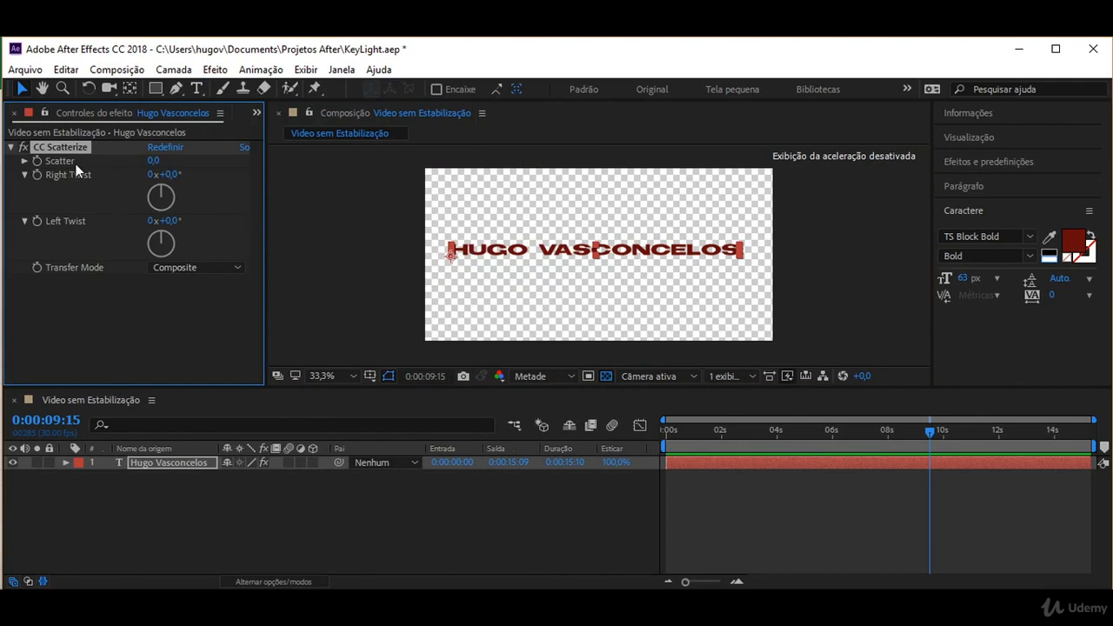
{"action": "mouse_move", "coordinate": [155, 161]}
{"action": "left_mouse_down"}
{"action": "mouse_move", "coordinate": [221, 158]}
{"action": "mouse_move", "coordinate": [178, 160]}
{"action": "mouse_move", "coordinate": [221, 170]}
{"action": "mouse_move", "coordinate": [171, 165]}
{"action": "left_mouse_up"}
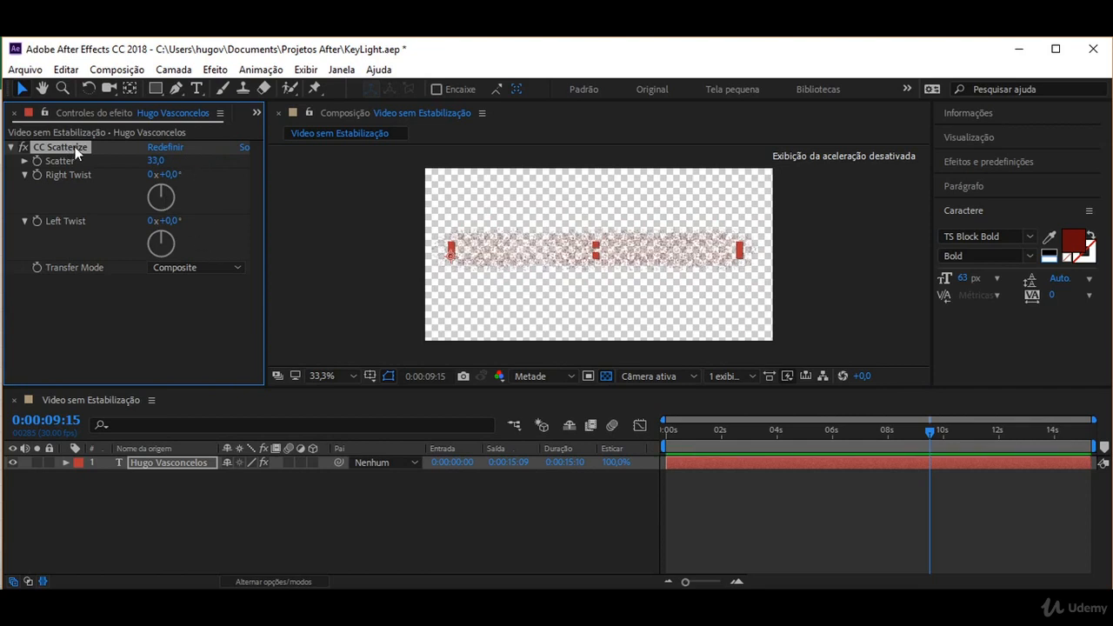
{"action": "key", "text": "Delete"}
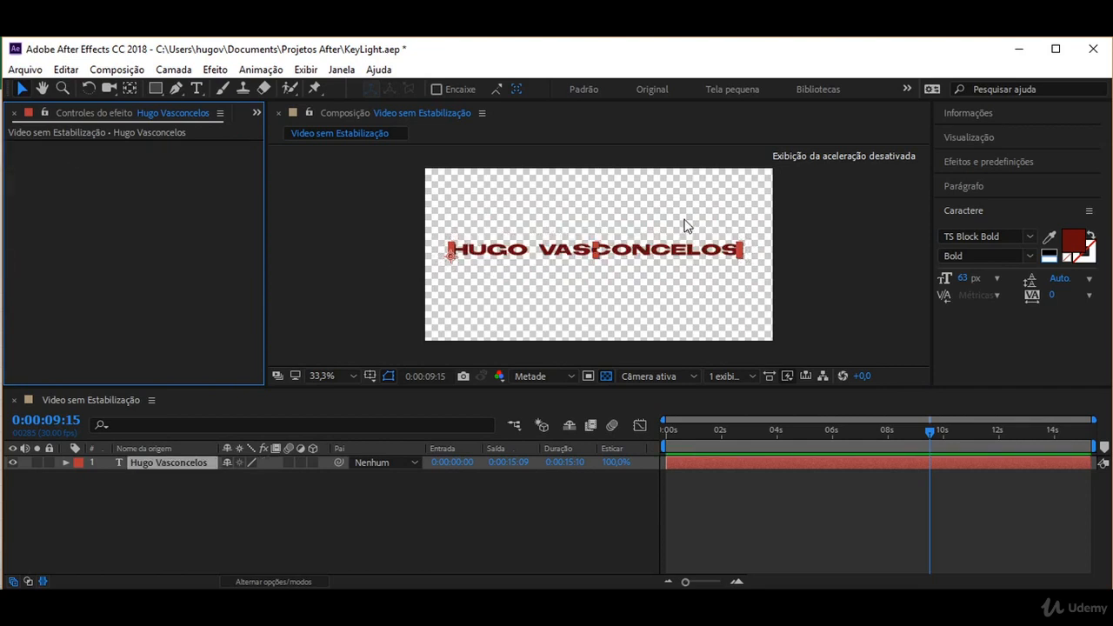
Bring up the name text layer's context menu showing Pré-compor.
{"action": "right_click", "coordinate": [155, 467]}
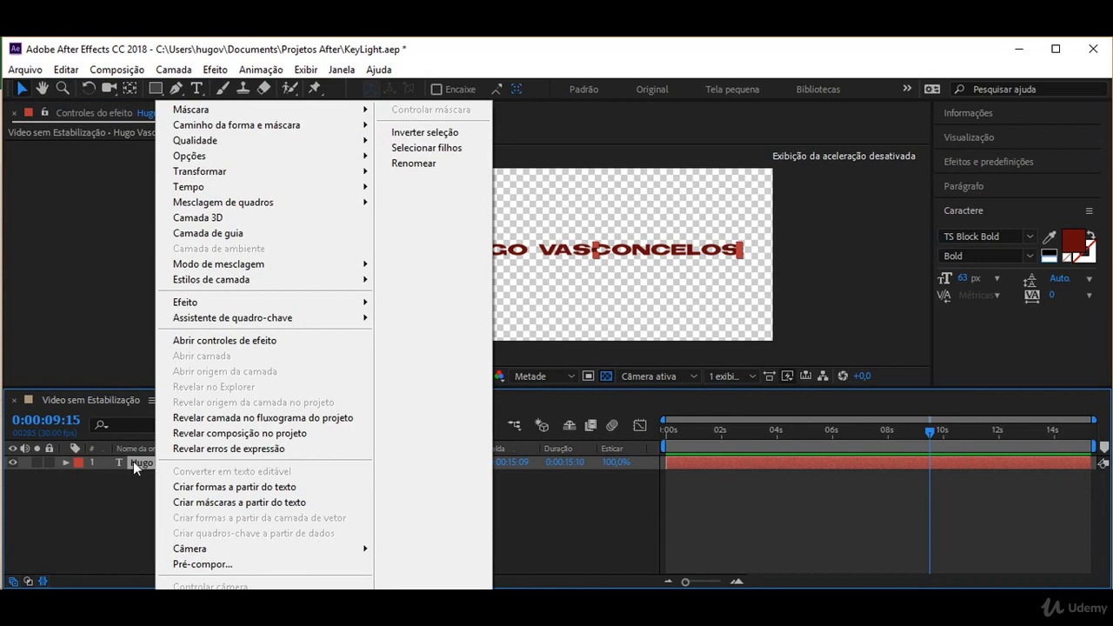
{"action": "left_click", "coordinate": [133, 461]}
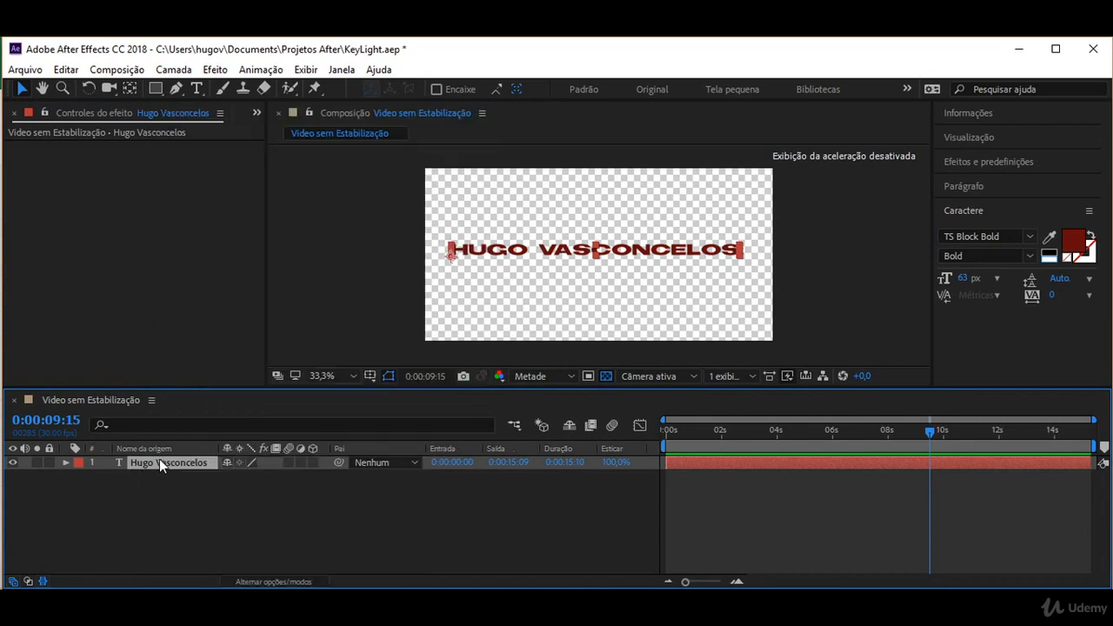
{"action": "right_click", "coordinate": [159, 458]}
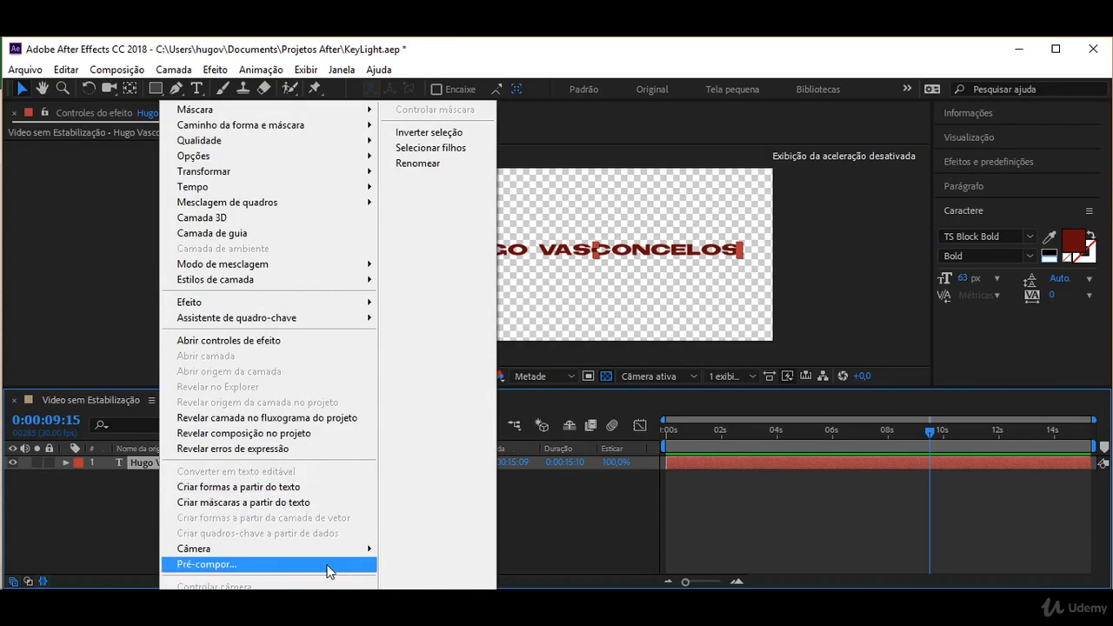
Precompose the text layer as 'PreCommp', fitting its duration to the layer.
{"action": "left_click", "coordinate": [214, 565]}
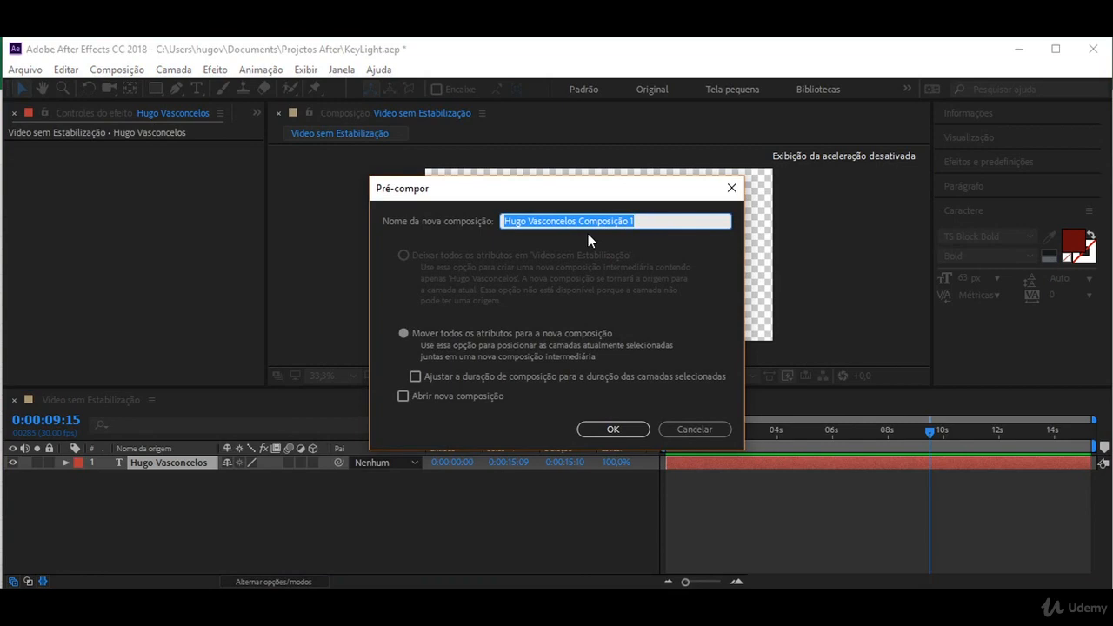
{"action": "type", "text": "Pr"}
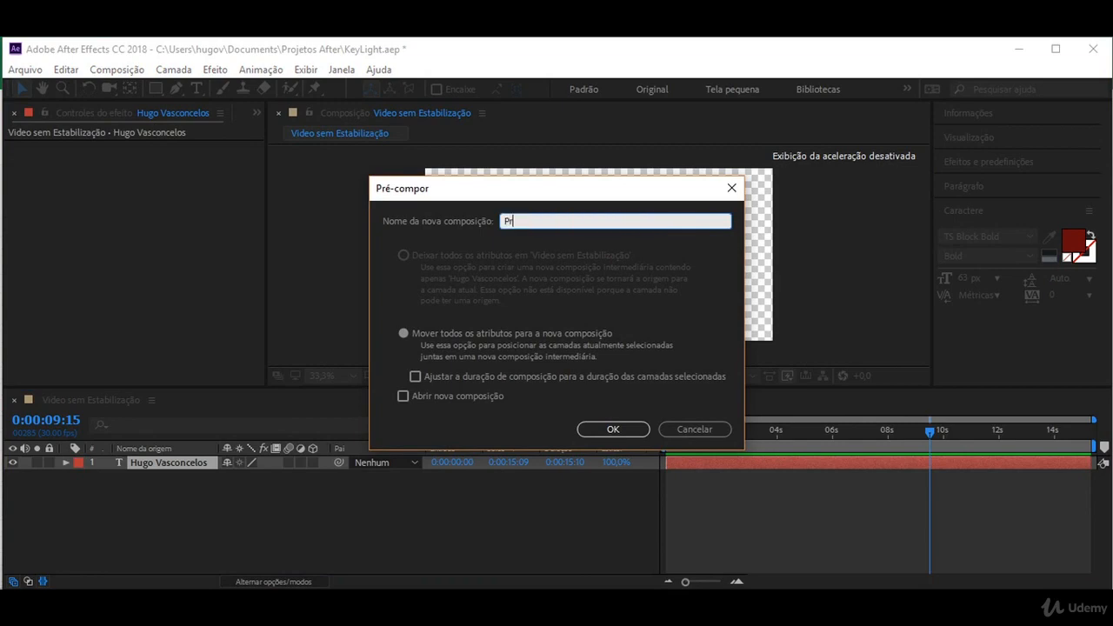
{"action": "type", "text": "eCommp"}
{"action": "left_click", "coordinate": [415, 378]}
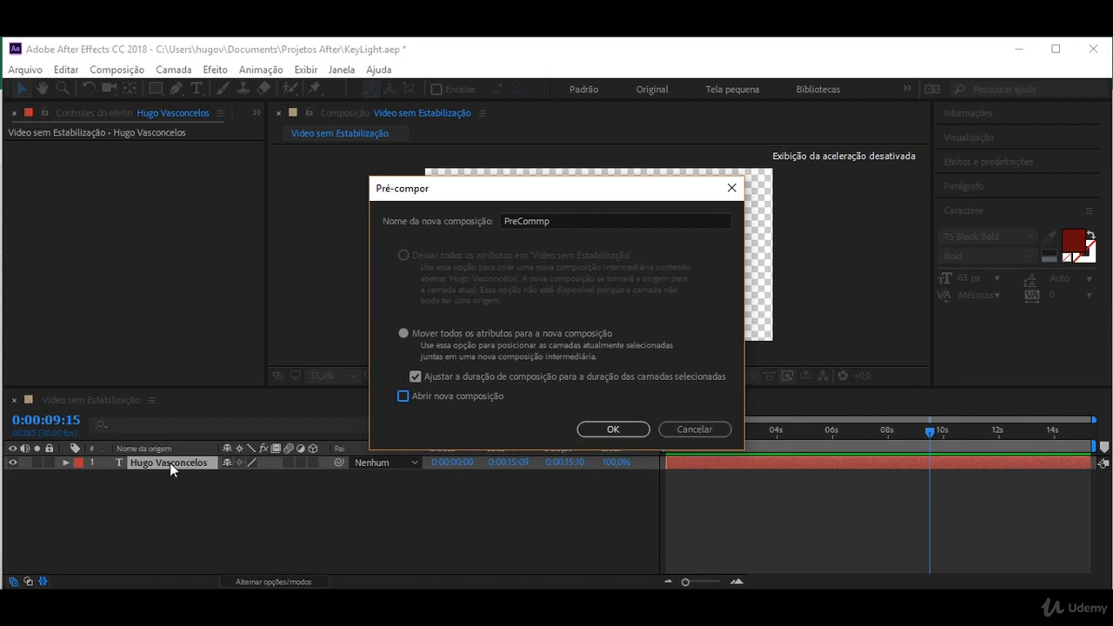
{"action": "left_click", "coordinate": [611, 431]}
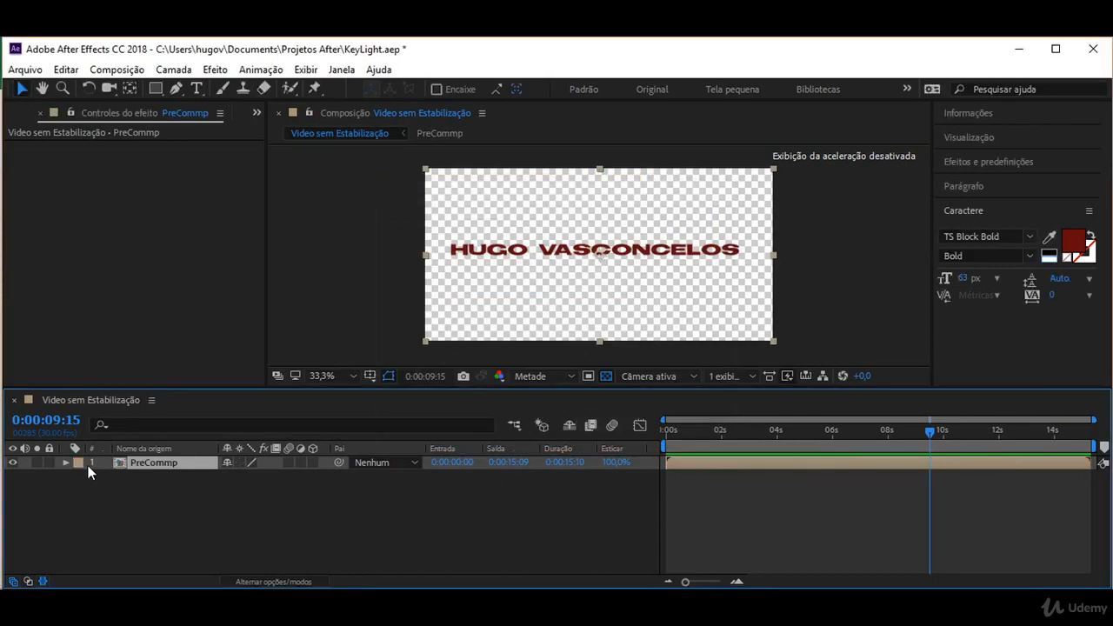
Apply CC Scatterize from Efeito > Simulação to the PreCommp layer.
{"action": "left_click", "coordinate": [64, 463]}
{"action": "left_click", "coordinate": [78, 478]}
{"action": "left_click", "coordinate": [79, 477]}
{"action": "left_click", "coordinate": [66, 463]}
{"action": "left_click", "coordinate": [215, 70]}
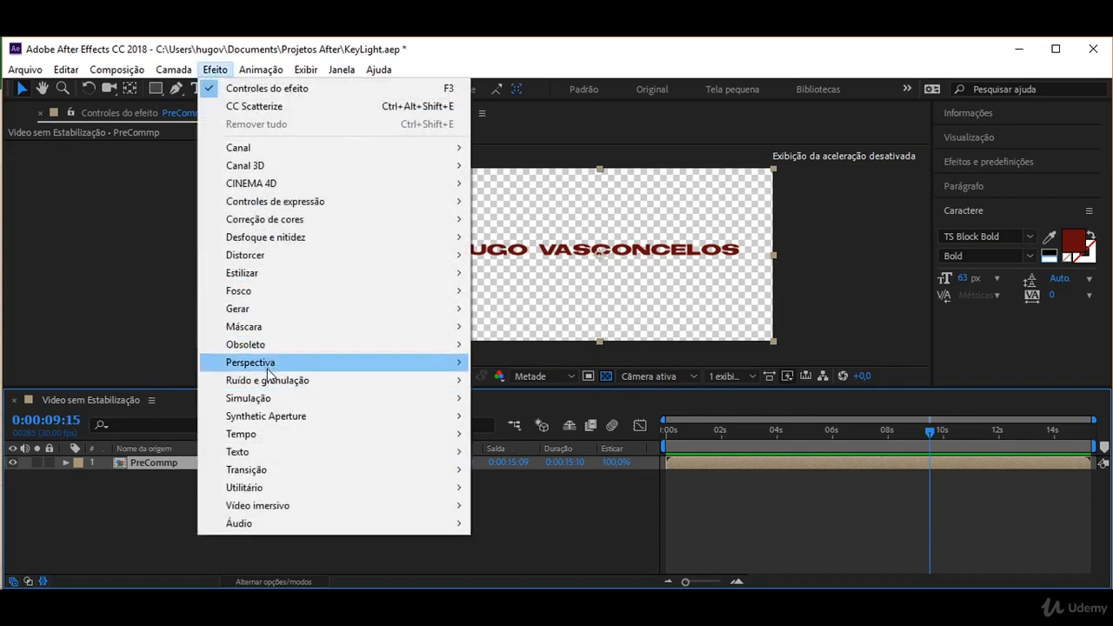
{"action": "mouse_move", "coordinate": [268, 399]}
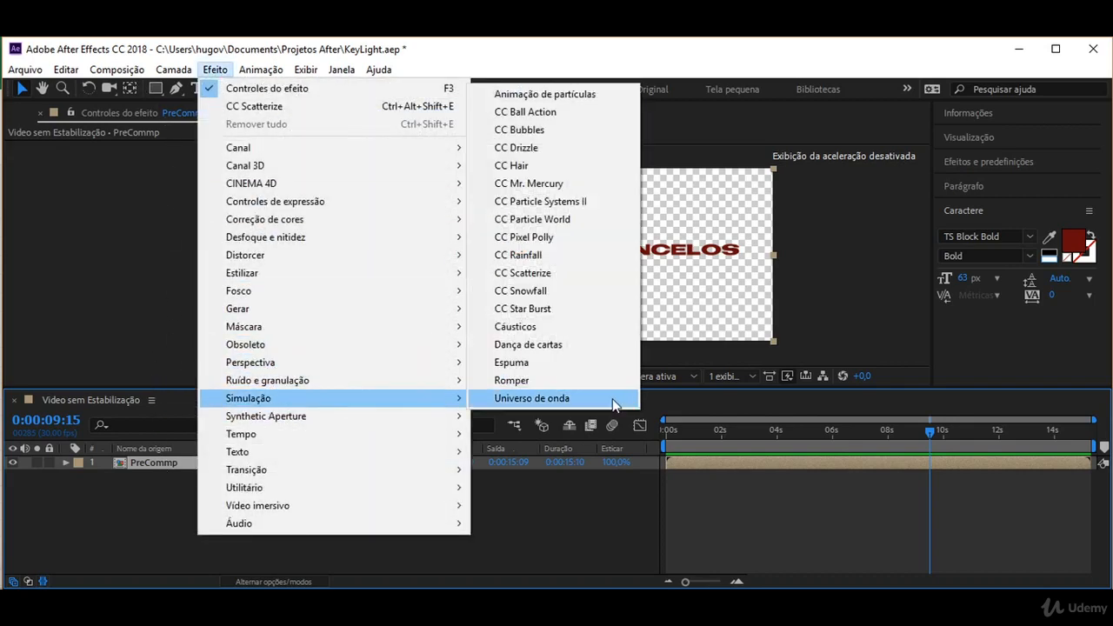
{"action": "left_click", "coordinate": [544, 275]}
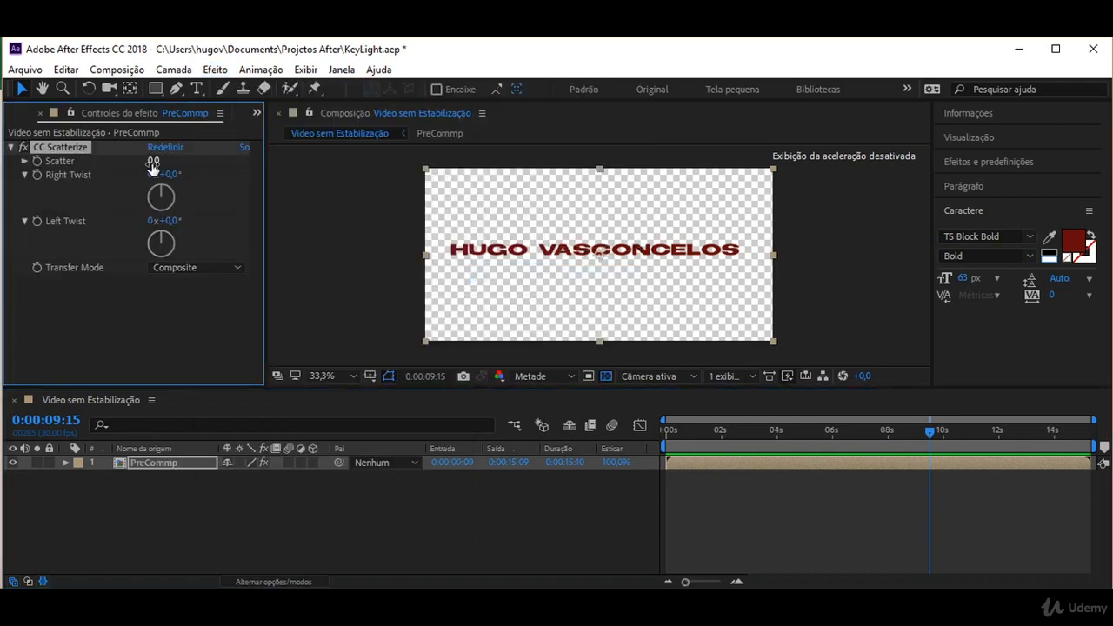
Try raising Scatter on CC Scatterize, then undo back to the plain name text layer.
{"action": "mouse_move", "coordinate": [152, 163]}
{"action": "left_mouse_down"}
{"action": "mouse_move", "coordinate": [224, 172]}
{"action": "mouse_move", "coordinate": [165, 172]}
{"action": "mouse_move", "coordinate": [219, 175]}
{"action": "mouse_move", "coordinate": [167, 177]}
{"action": "mouse_move", "coordinate": [221, 189]}
{"action": "left_mouse_up"}
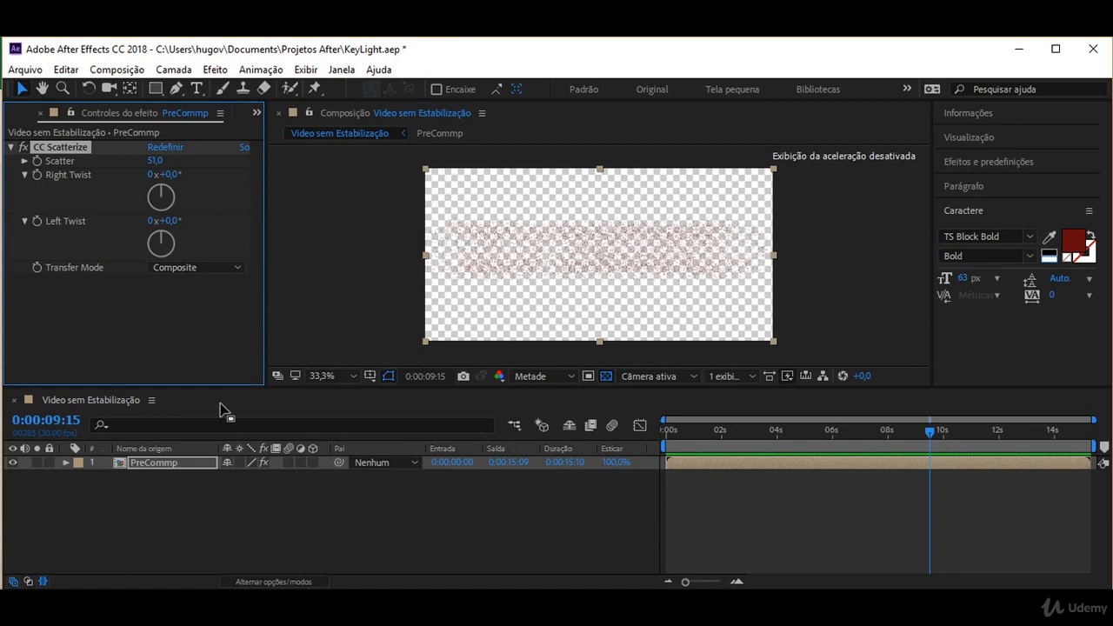
{"action": "left_click", "coordinate": [149, 465]}
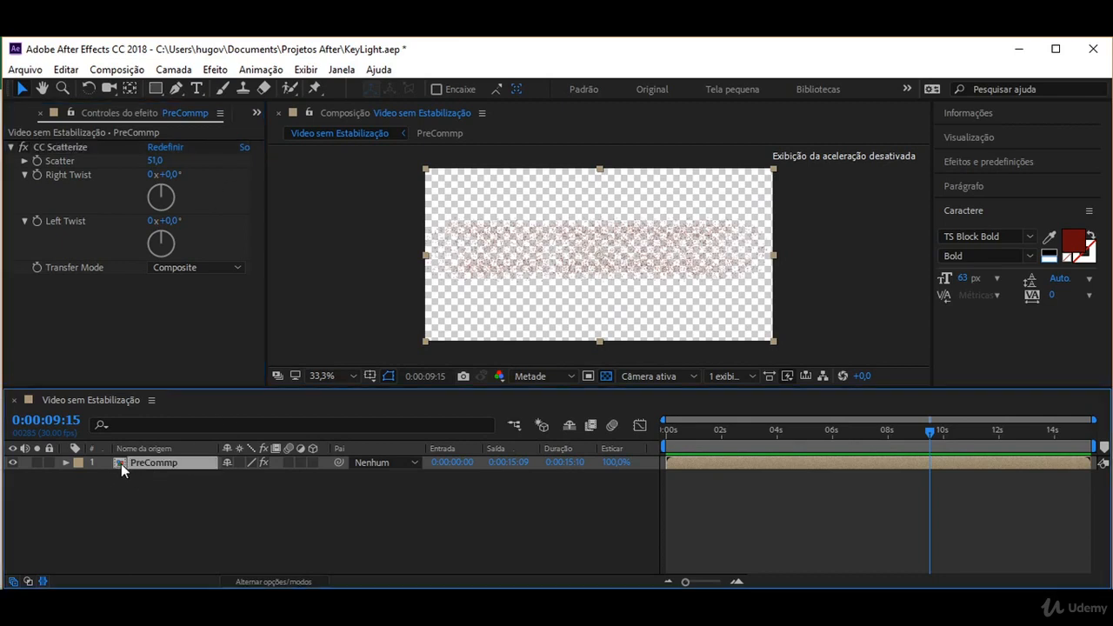
{"action": "left_click", "coordinate": [174, 166]}
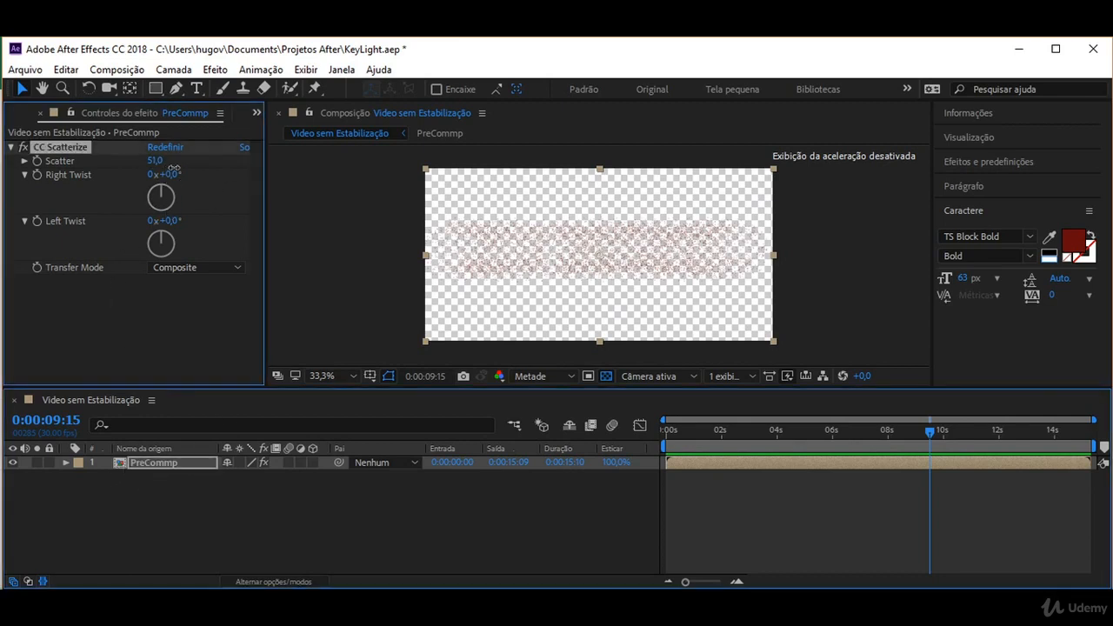
{"action": "left_click_drag", "start_coordinate": [174, 168], "coordinate": [284, 193]}
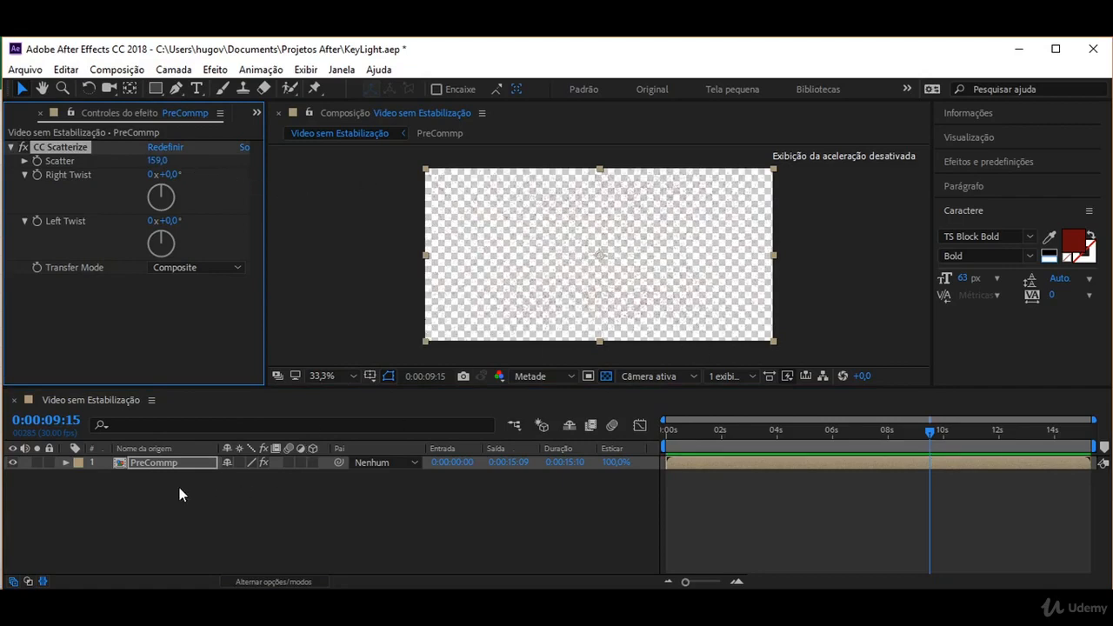
{"action": "key", "text": "ctrl+z"}
{"action": "key", "text": "ctrl+z"}
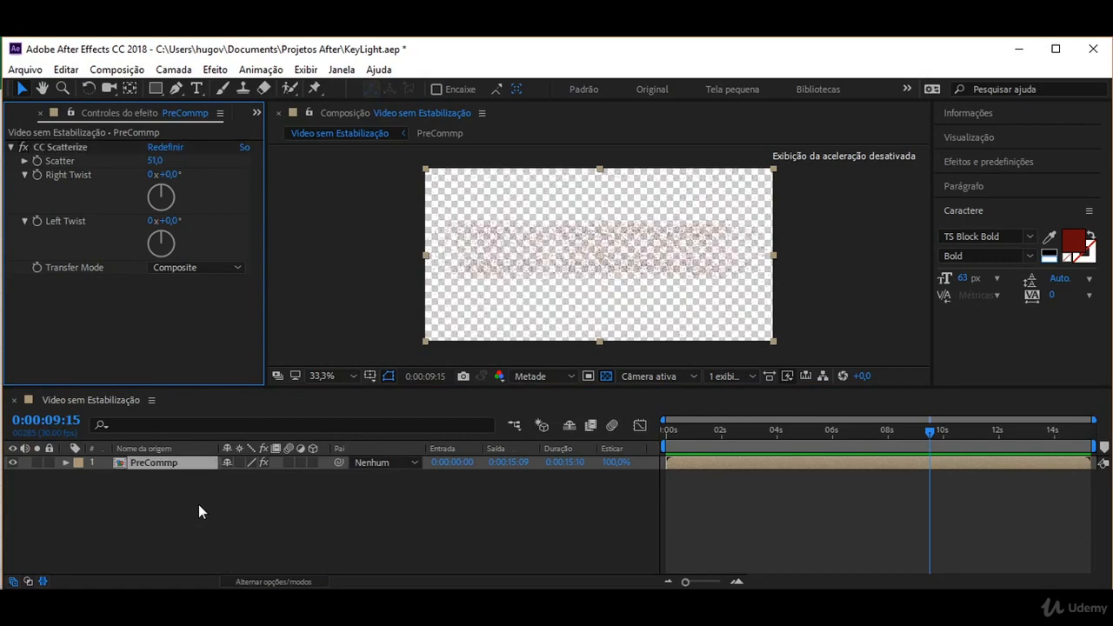
{"action": "key", "text": "ctrl+z"}
{"action": "key", "text": "ctrl+z"}
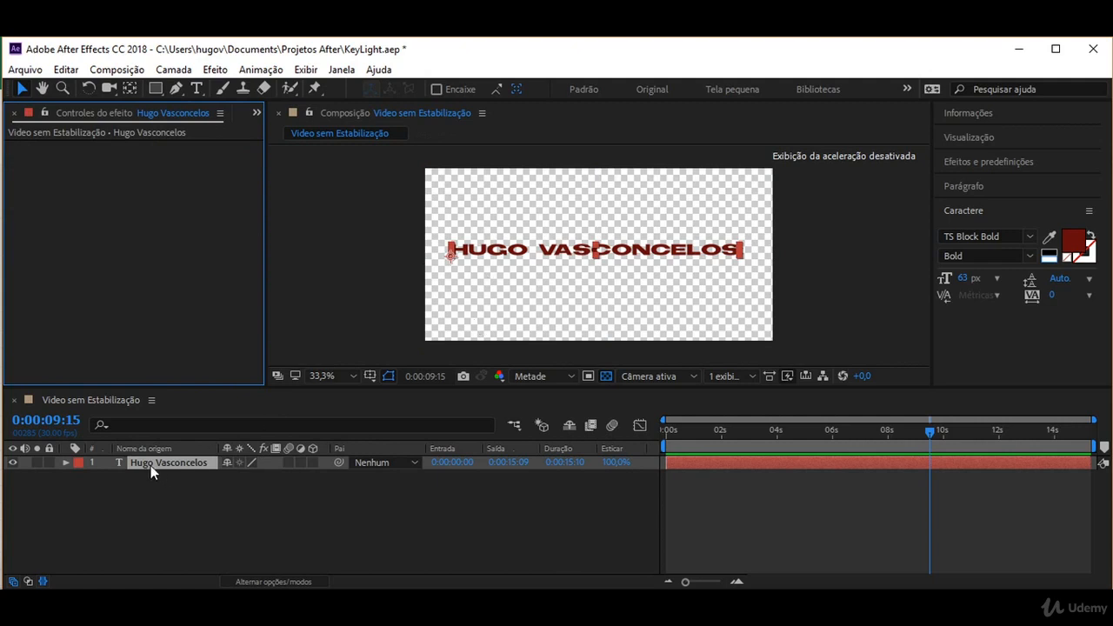
{"action": "left_click", "coordinate": [479, 284]}
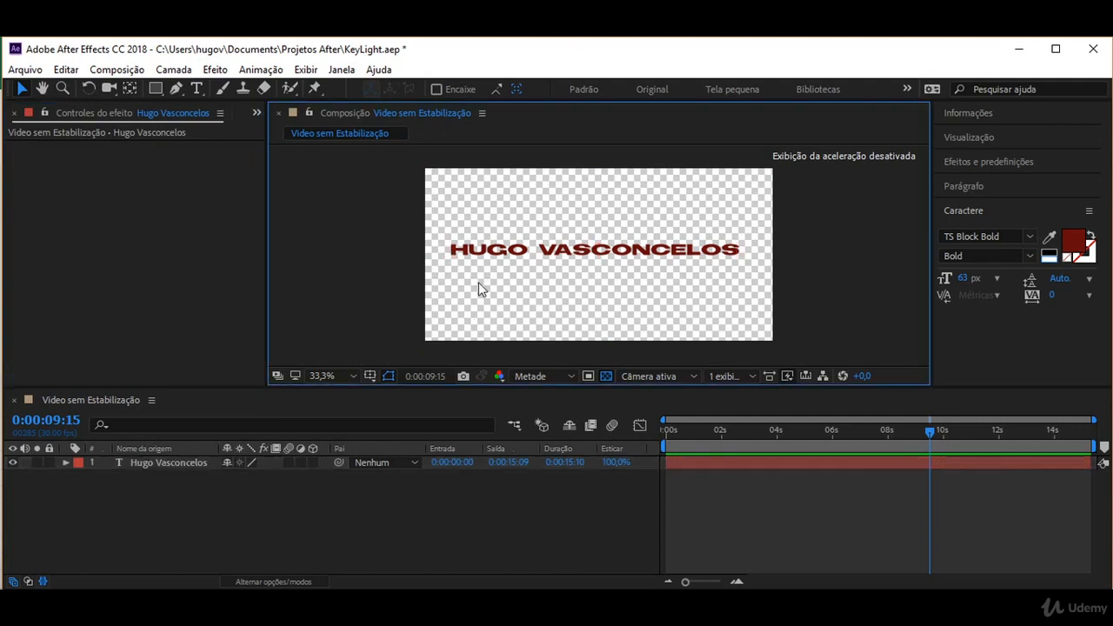
{"action": "left_click", "coordinate": [459, 257]}
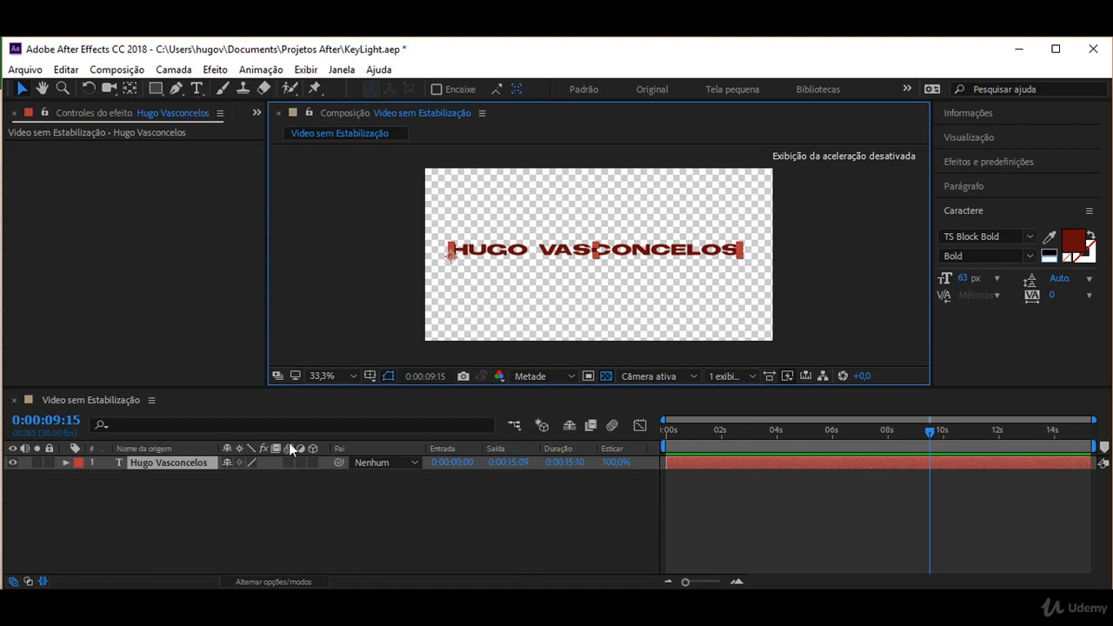
{"action": "left_click", "coordinate": [141, 464]}
Delete the text layer, import Peixe.png and place it in the composition timeline.
{"action": "key", "text": "Delete"}
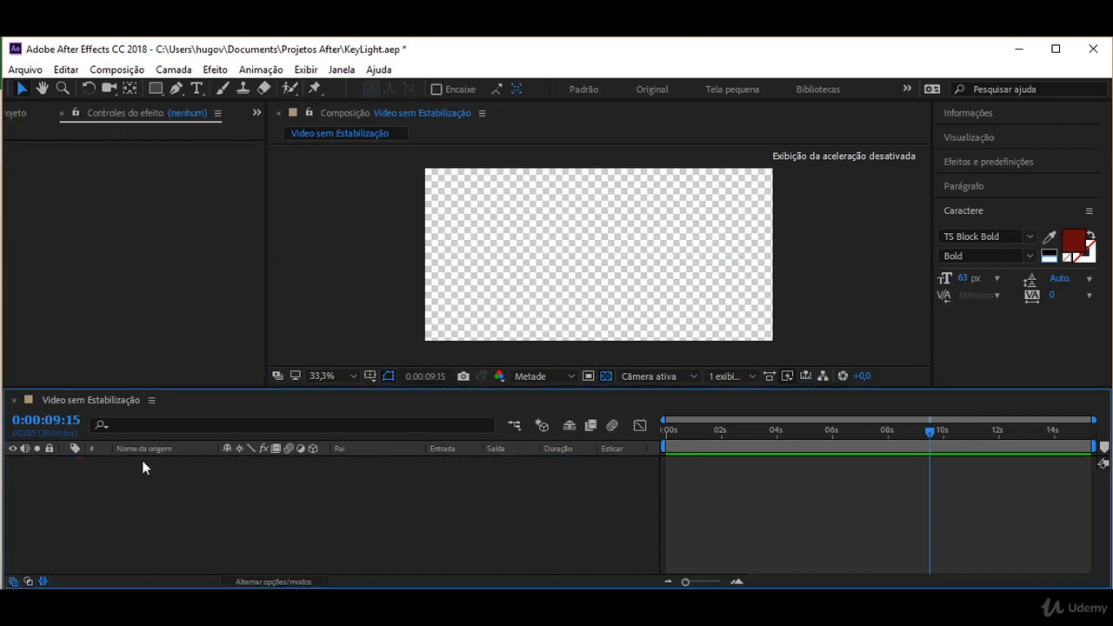
{"action": "left_click", "coordinate": [25, 70]}
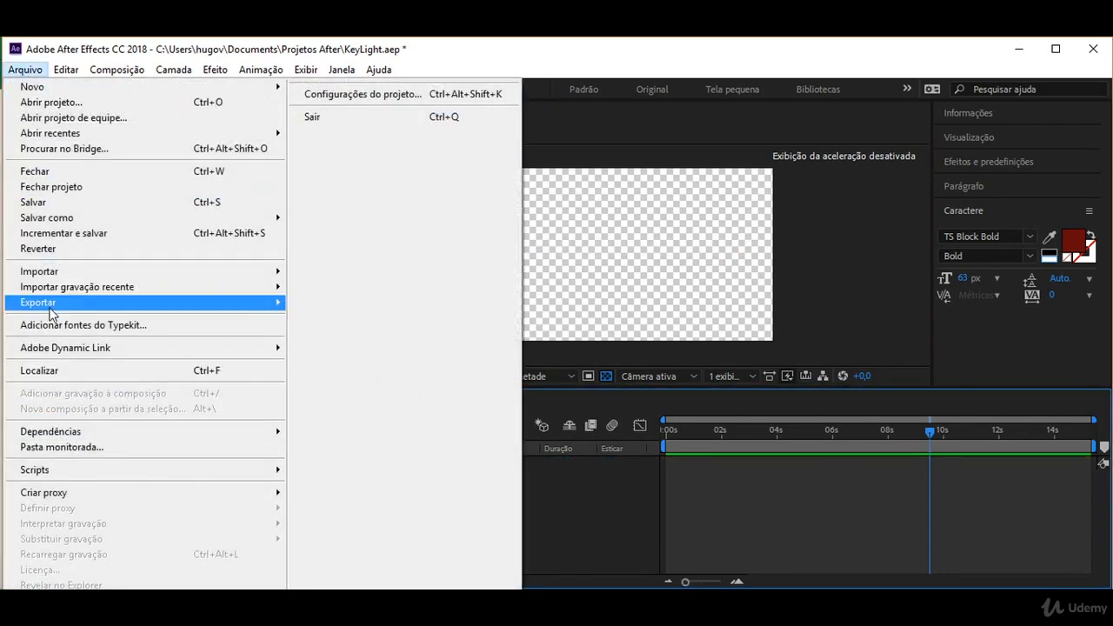
{"action": "mouse_move", "coordinate": [218, 272]}
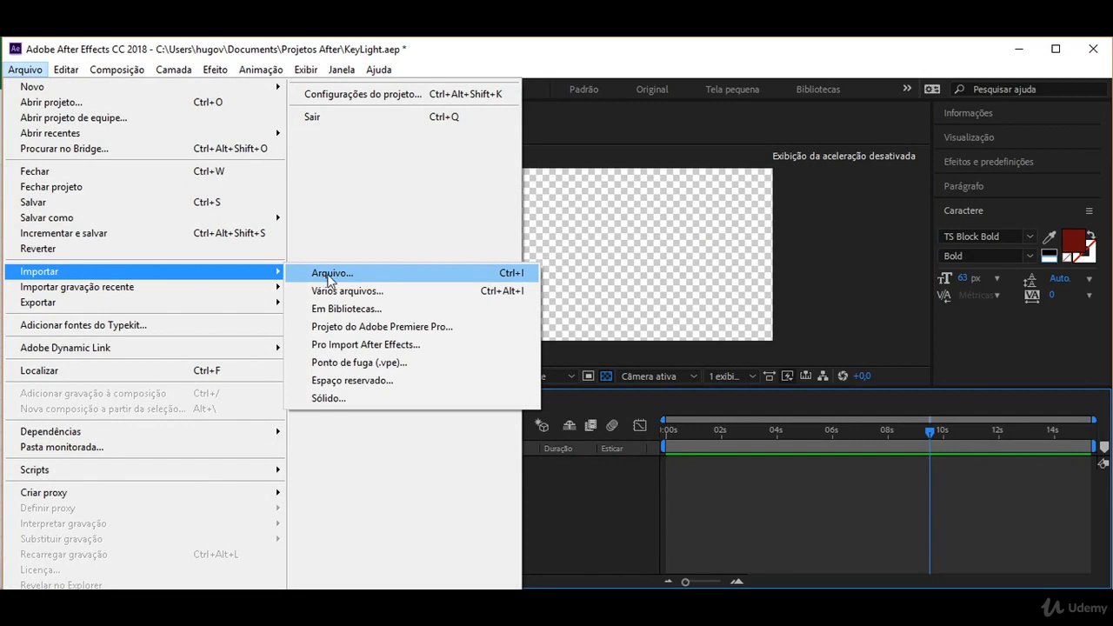
{"action": "left_click", "coordinate": [352, 275]}
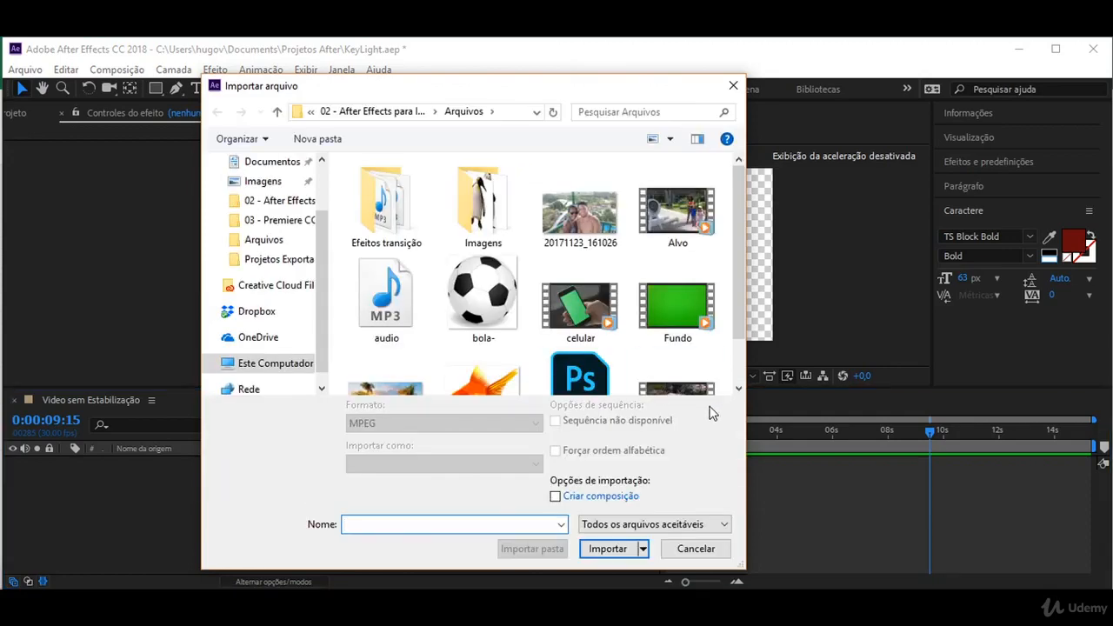
{"action": "left_click", "coordinate": [480, 313]}
{"action": "scroll", "coordinate": [494, 322], "scroll_direction": "down", "scroll_amount": 1}
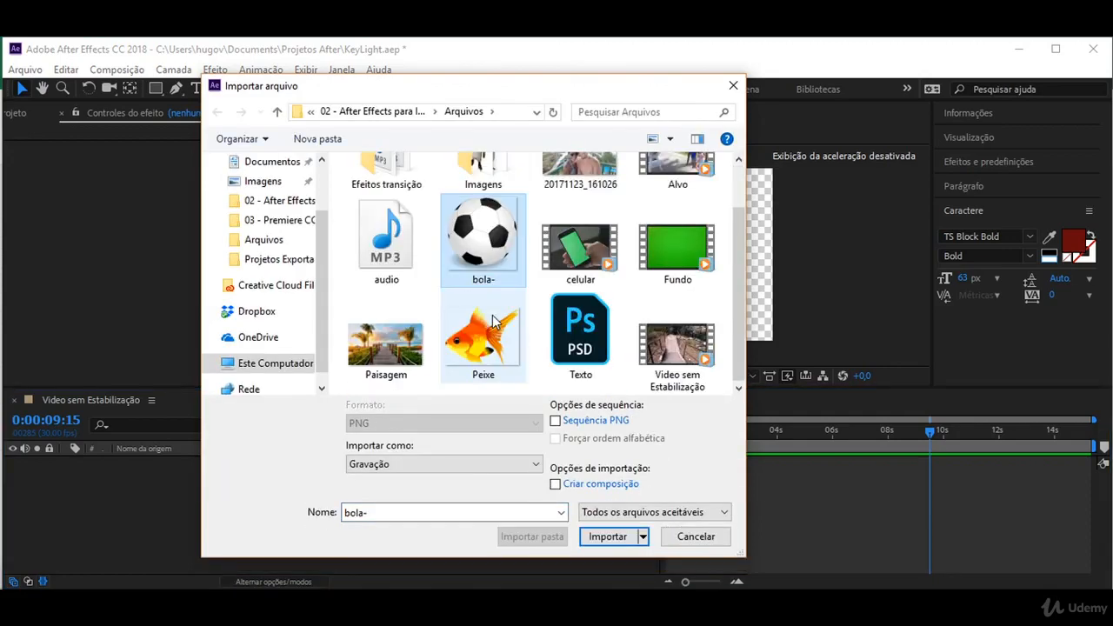
{"action": "double_click", "coordinate": [493, 324]}
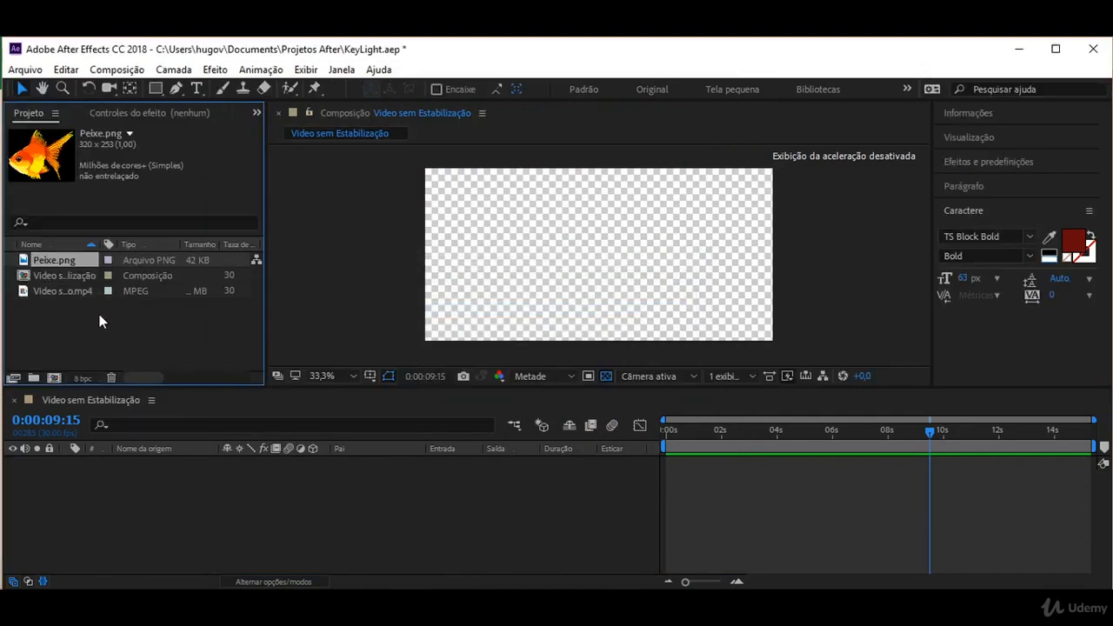
{"action": "left_click_drag", "start_coordinate": [68, 258], "coordinate": [156, 473]}
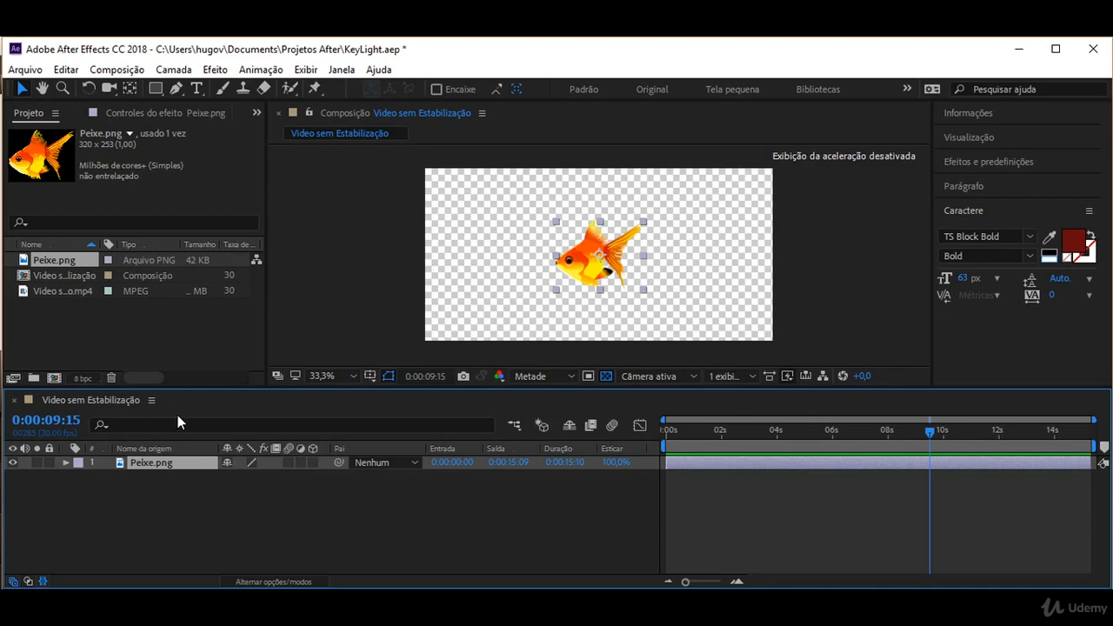
{"action": "left_click", "coordinate": [215, 70]}
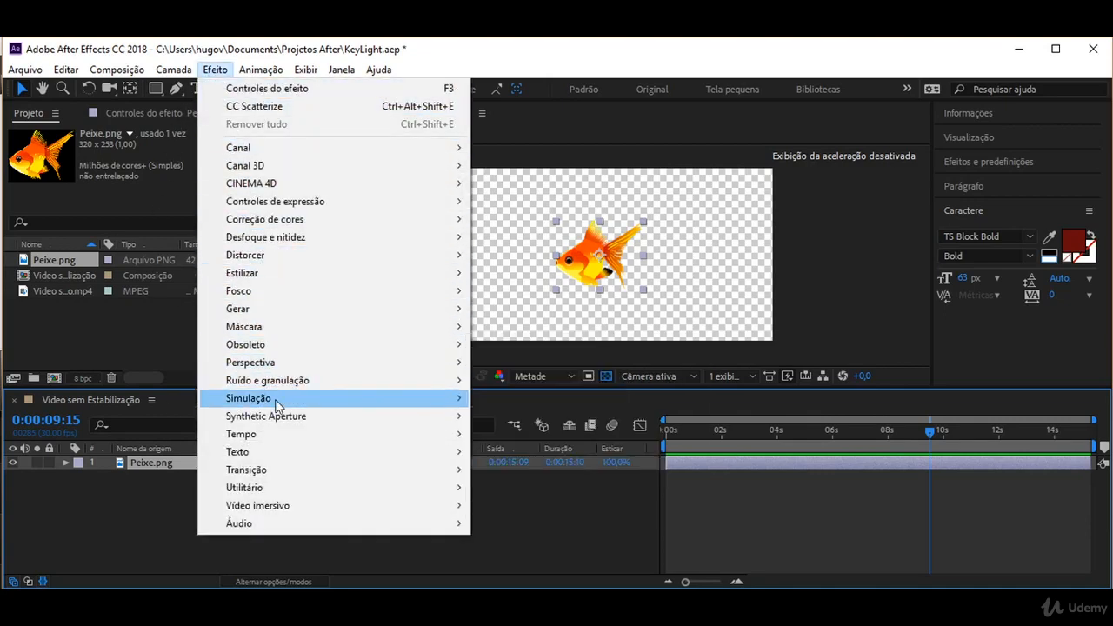
{"action": "left_click", "coordinate": [531, 272]}
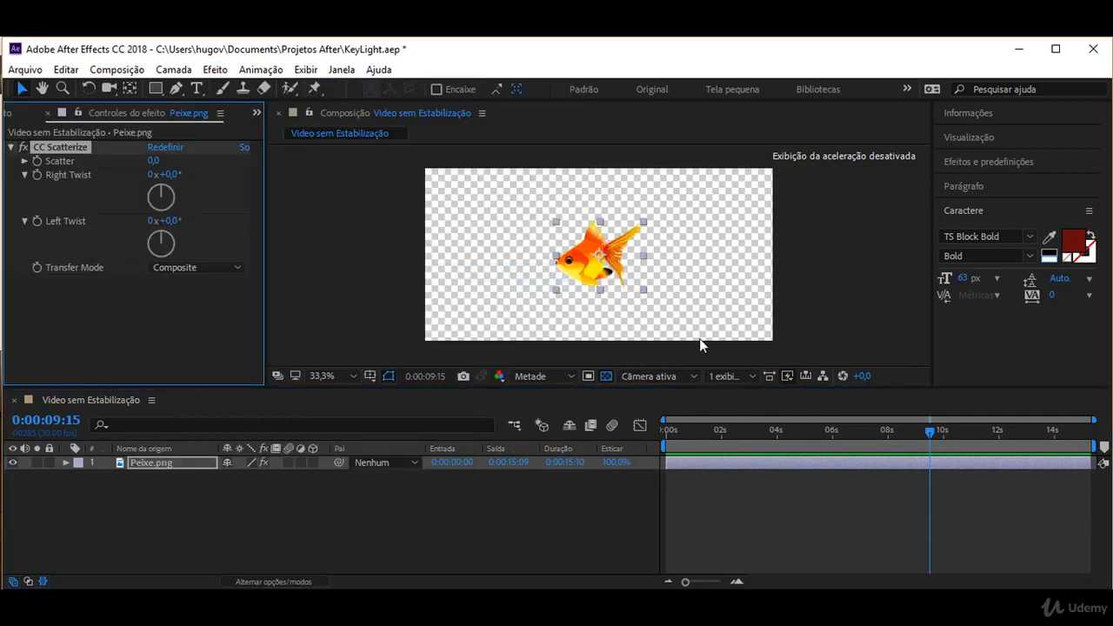
{"action": "left_click_drag", "start_coordinate": [151, 162], "coordinate": [204, 201]}
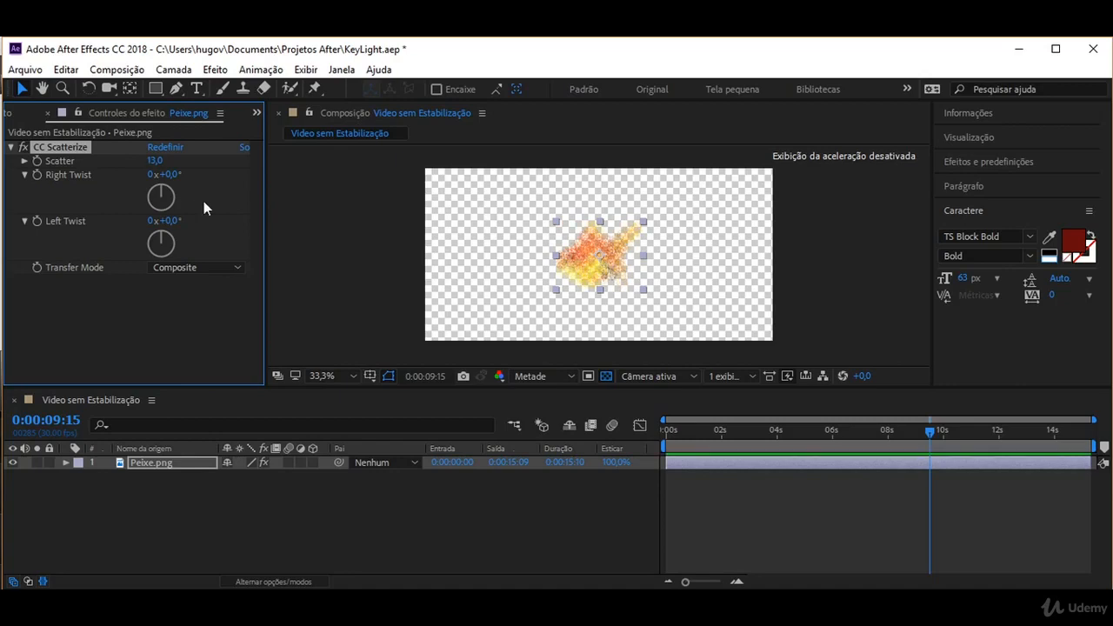
{"action": "key", "text": "Delete"}
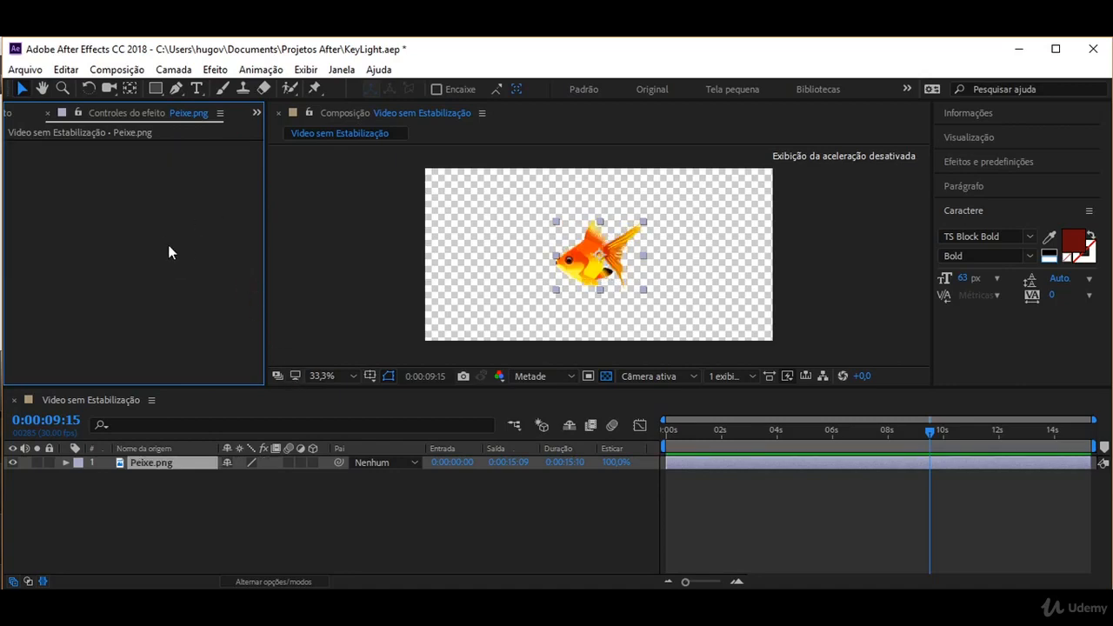
Precompose the Peixe.png layer as 'Peixe.png Composição 1'.
{"action": "right_click", "coordinate": [173, 469]}
{"action": "left_click", "coordinate": [221, 569]}
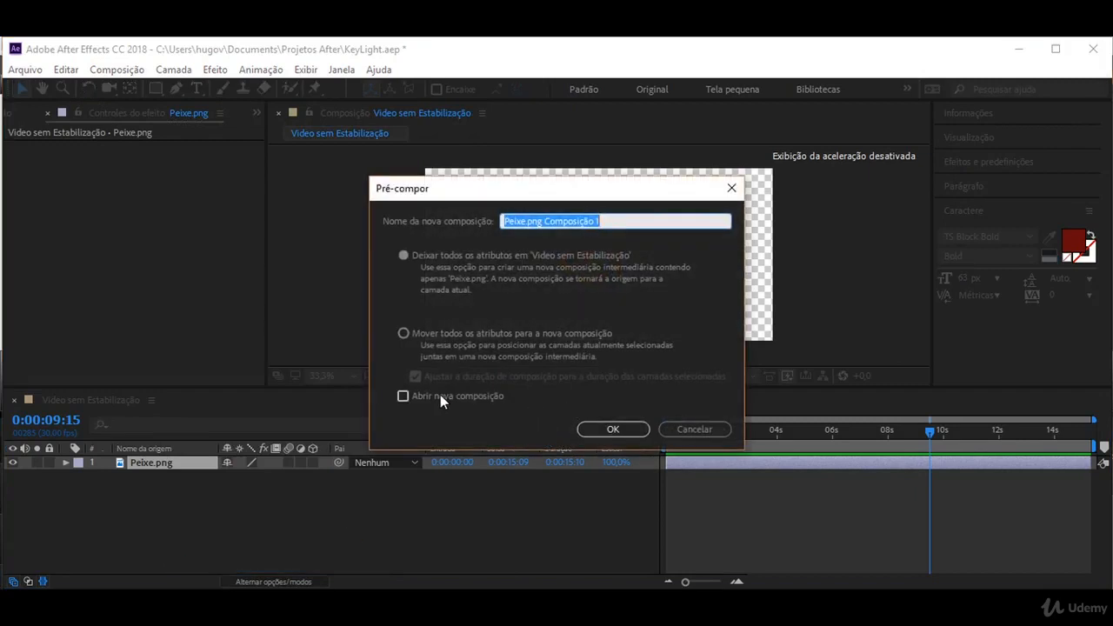
{"action": "left_click", "coordinate": [613, 429]}
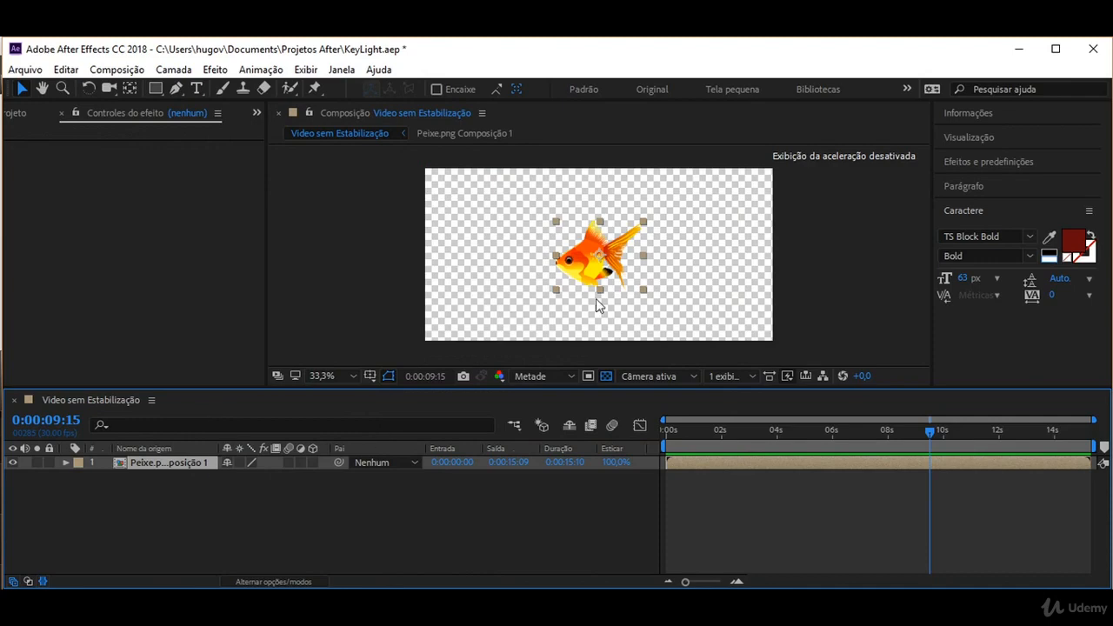
Test CC Scatterize at Scatter 95 on the fish precomp, then undo it and the precompose.
{"action": "left_click", "coordinate": [215, 69]}
{"action": "mouse_move", "coordinate": [272, 398]}
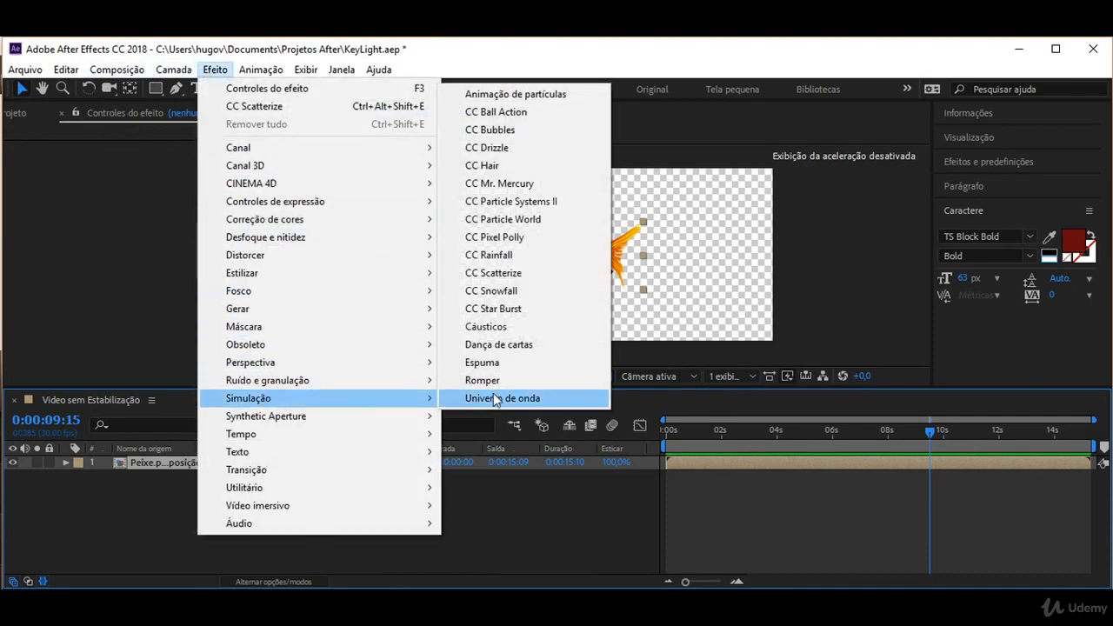
{"action": "left_click", "coordinate": [506, 273]}
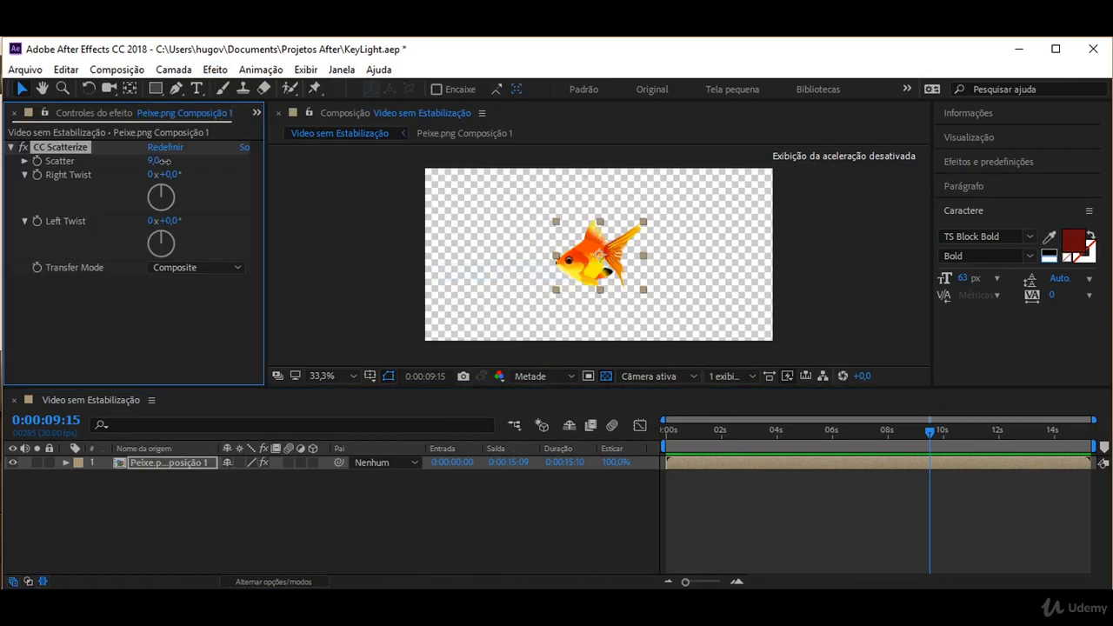
{"action": "left_click_drag", "start_coordinate": [154, 161], "coordinate": [253, 180]}
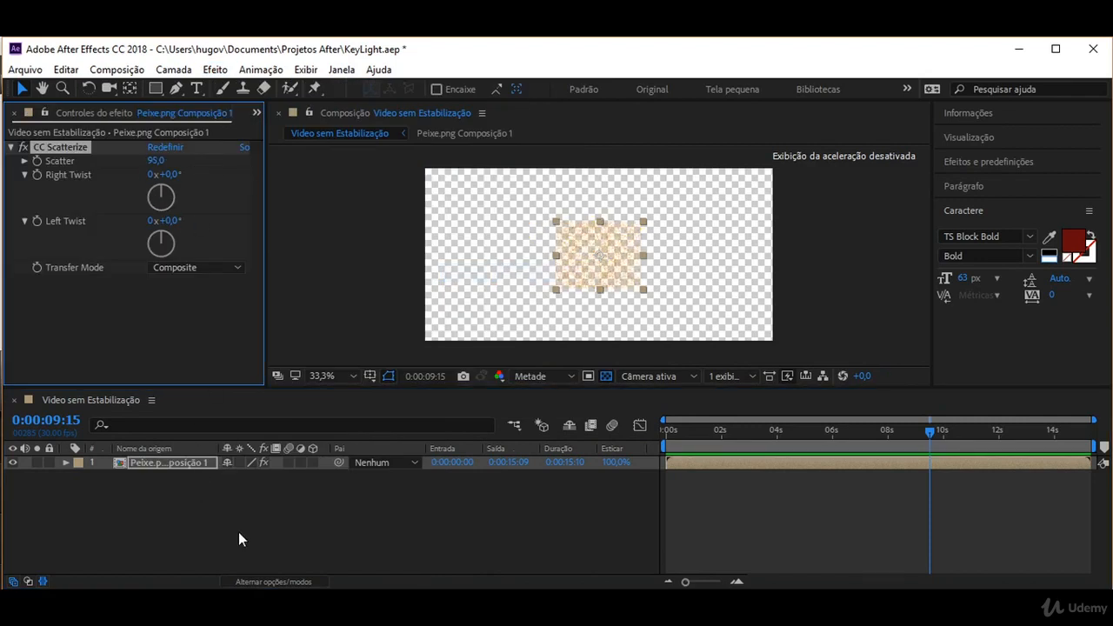
{"action": "key", "text": "ctrl+z"}
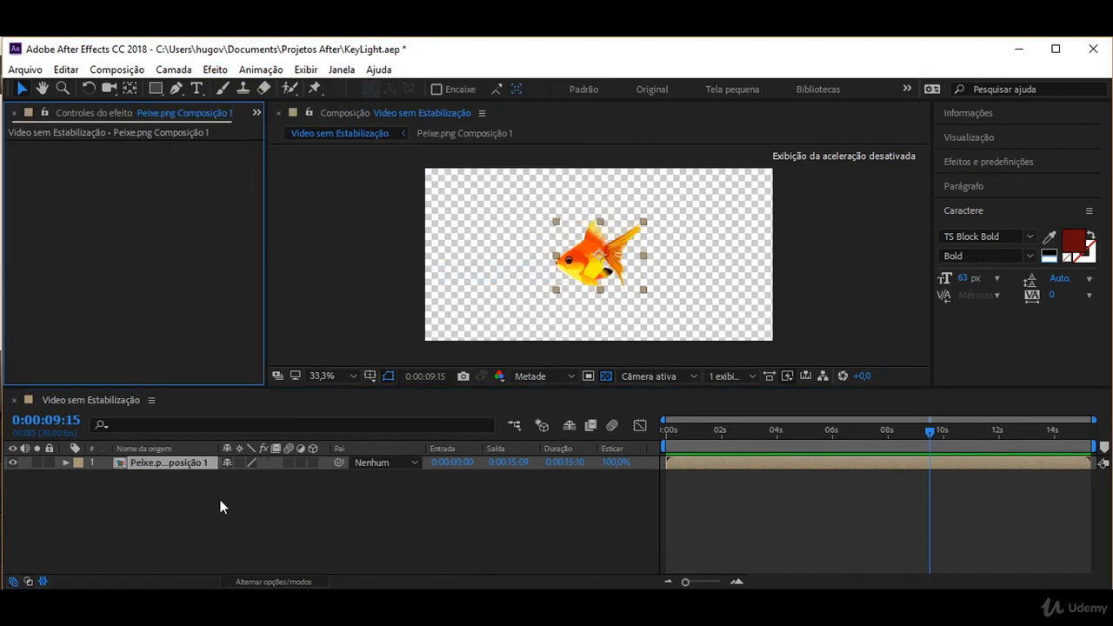
{"action": "key", "text": "ctrl+z"}
Precompose Peixe.png into 'Peixe.png Composição 1' with all attributes moved into the new composition.
{"action": "right_click", "coordinate": [155, 470]}
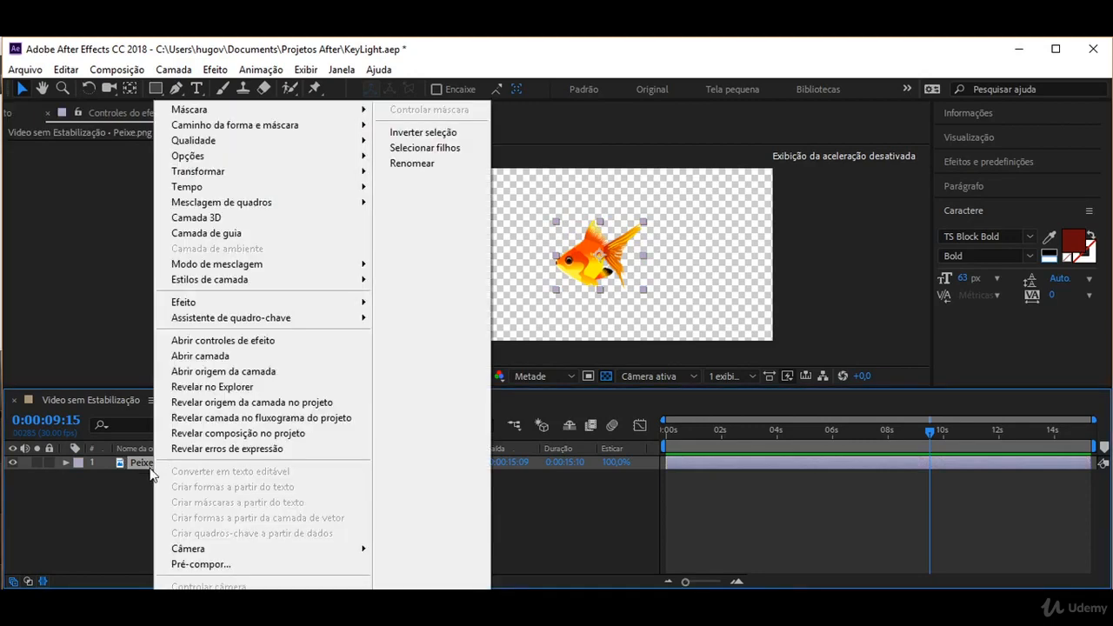
{"action": "left_click", "coordinate": [214, 561]}
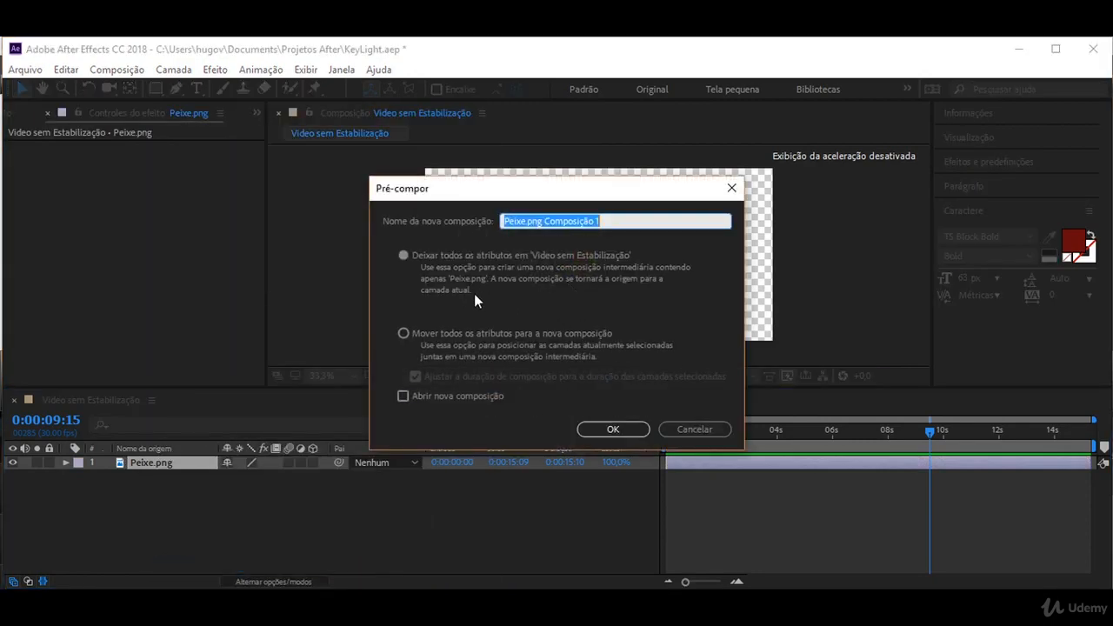
{"action": "left_click", "coordinate": [447, 334]}
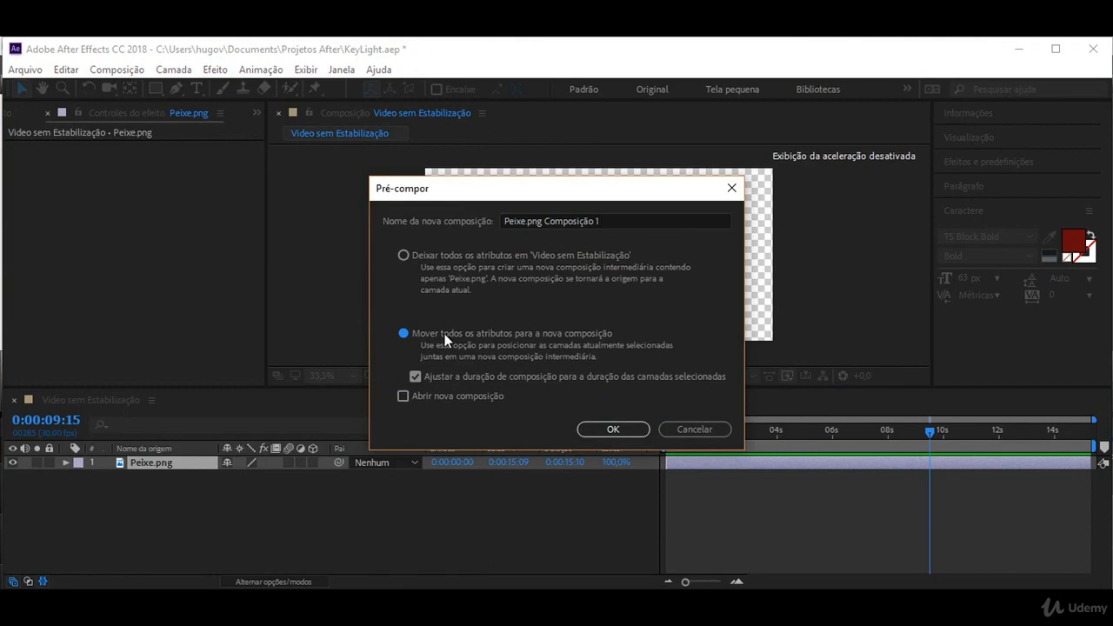
{"action": "left_click", "coordinate": [607, 428]}
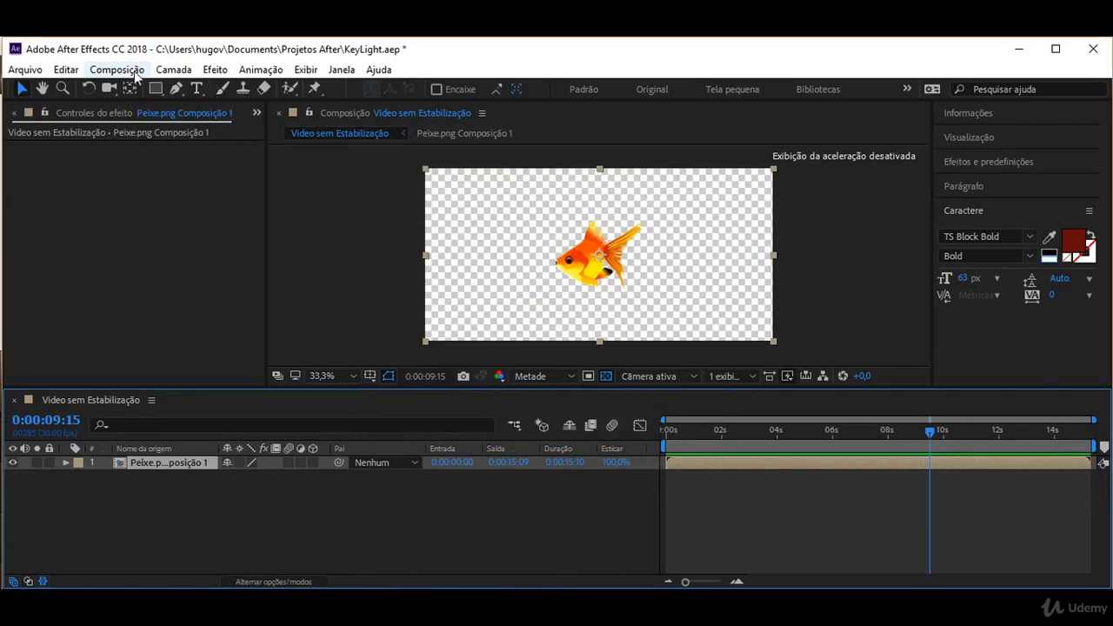
Apply CC Scatterize to Peixe.png Composição 1 and set Scatter to 230.
{"action": "left_click", "coordinate": [217, 70]}
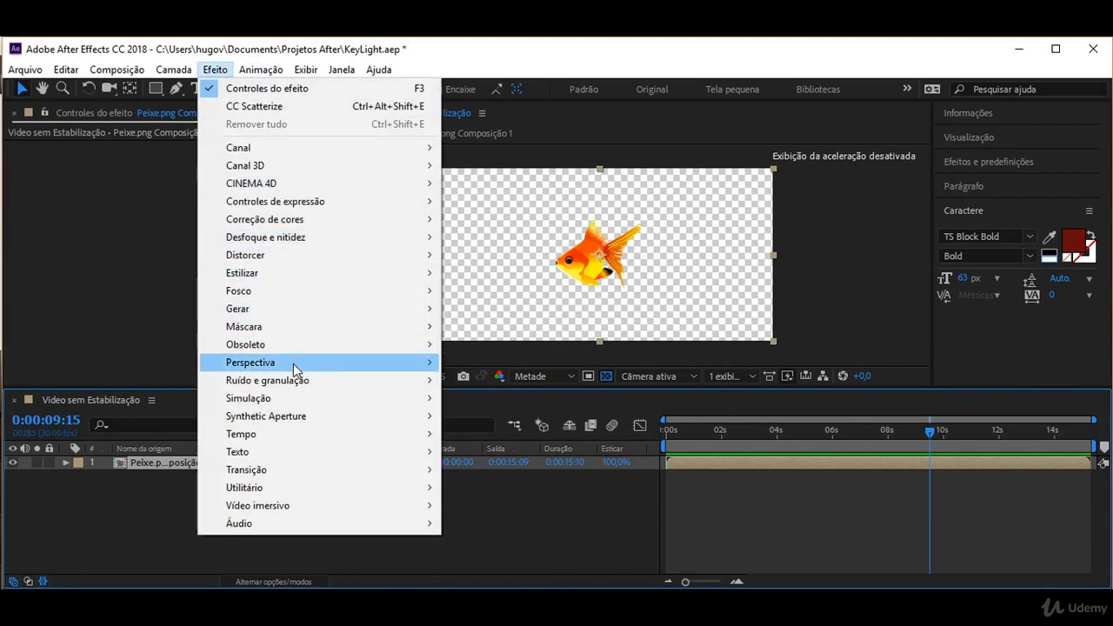
{"action": "mouse_move", "coordinate": [296, 405]}
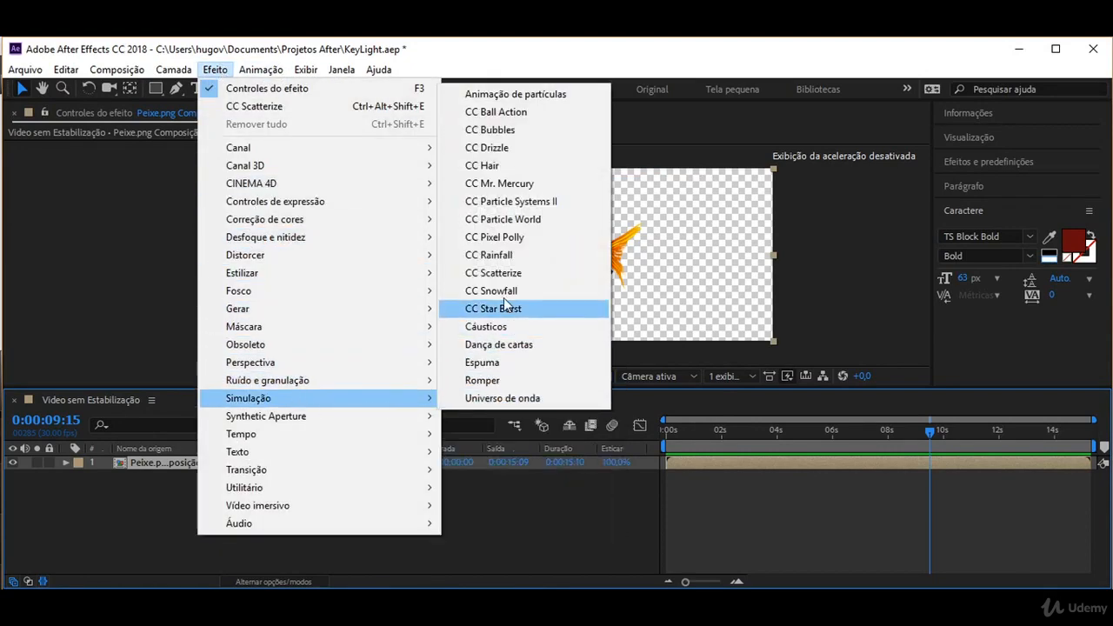
{"action": "left_click", "coordinate": [493, 273]}
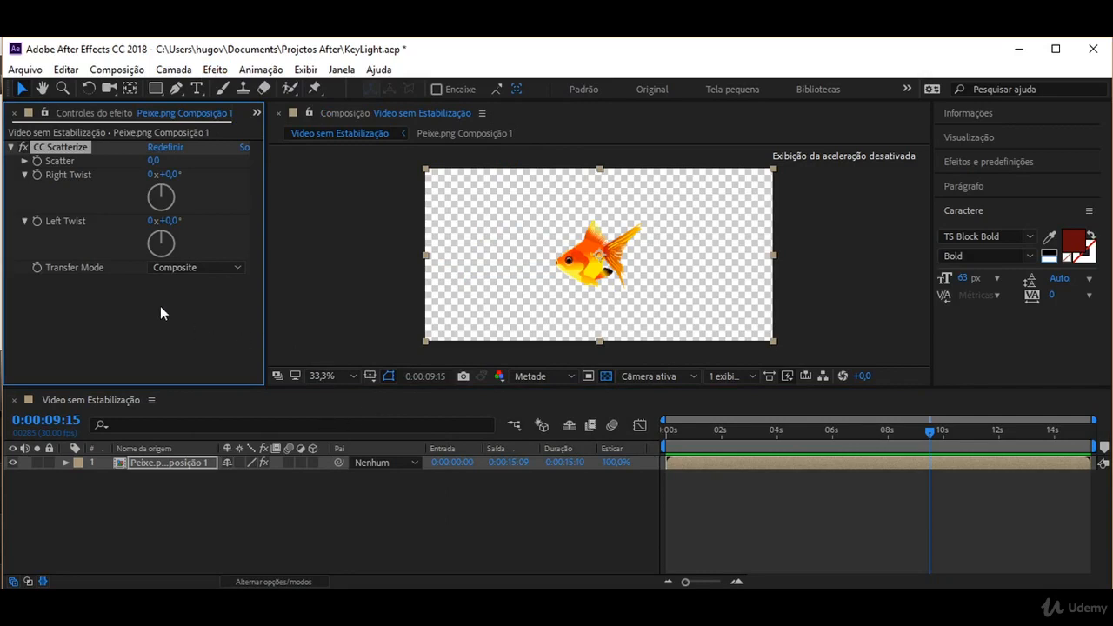
{"action": "left_click_drag", "start_coordinate": [157, 161], "coordinate": [390, 221]}
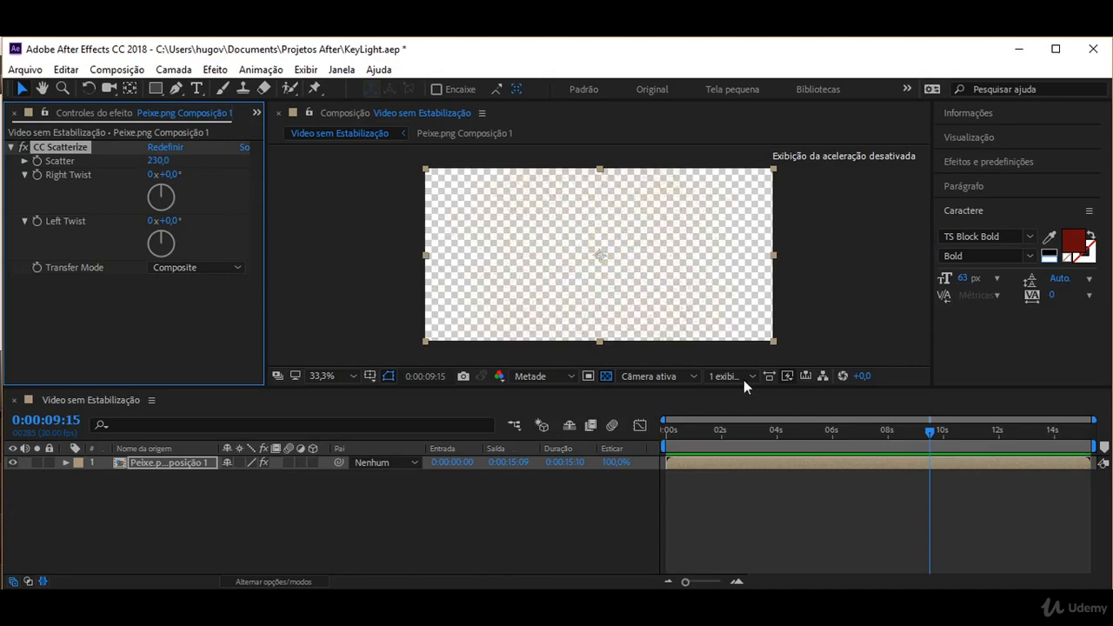